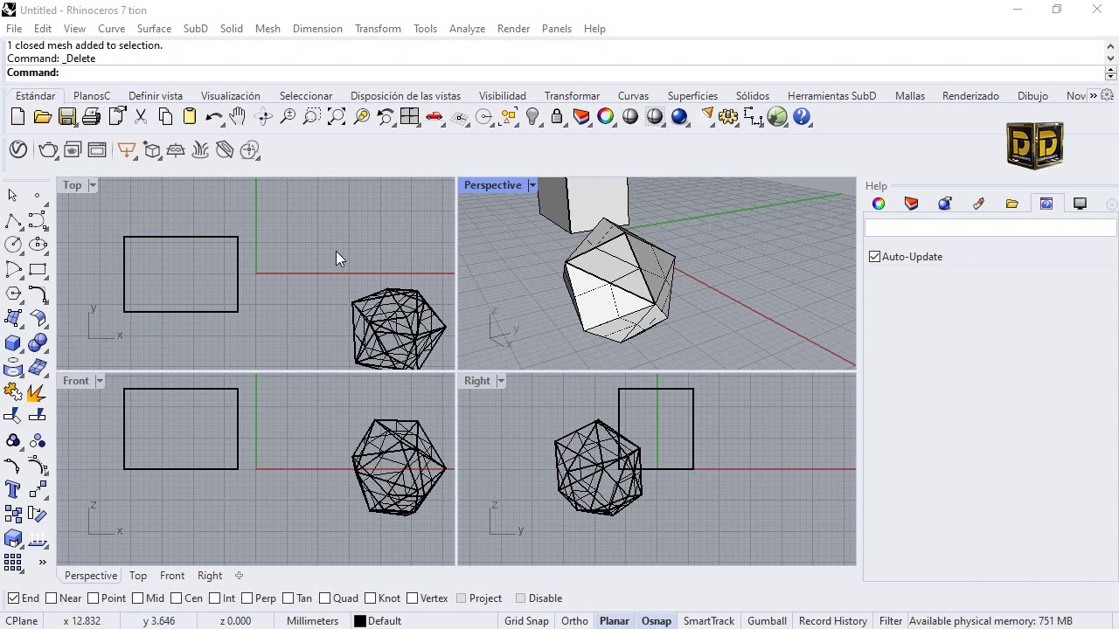
Step: Examine the box and the faceted polyhedron by selecting each one in the perspective view
click(578, 208)
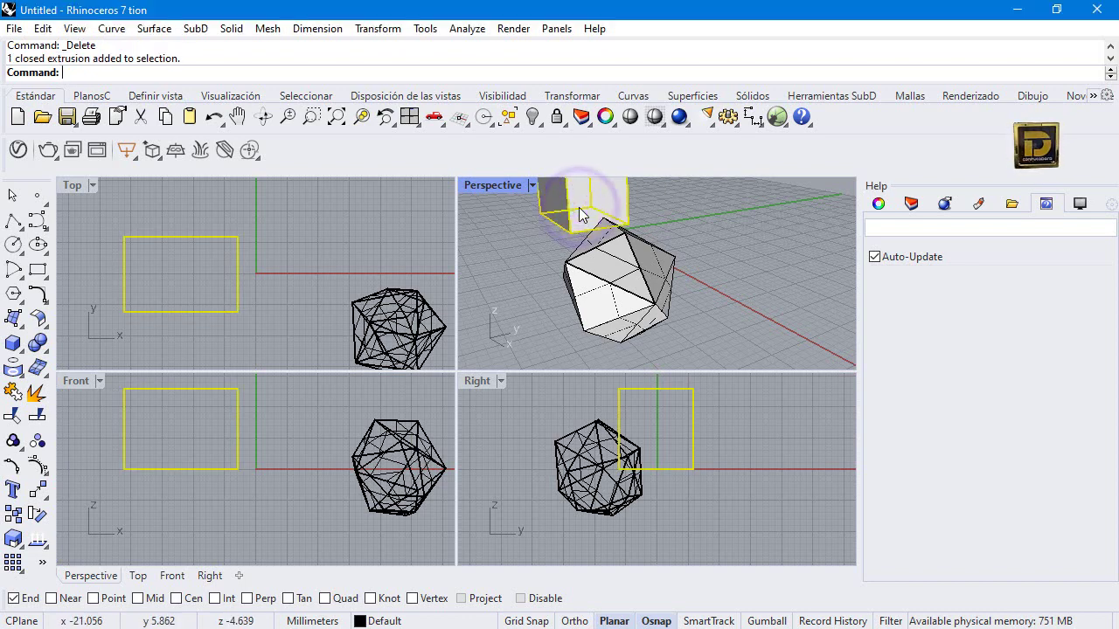
right_drag(512, 288, 699, 299)
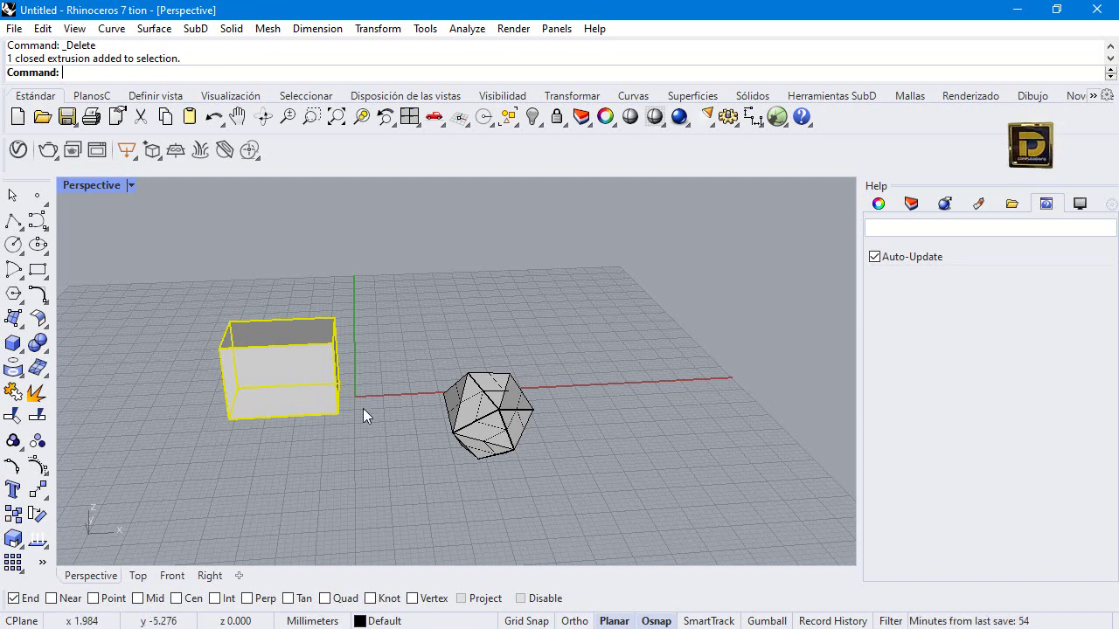
scroll(501, 446, up, 3)
click(470, 434)
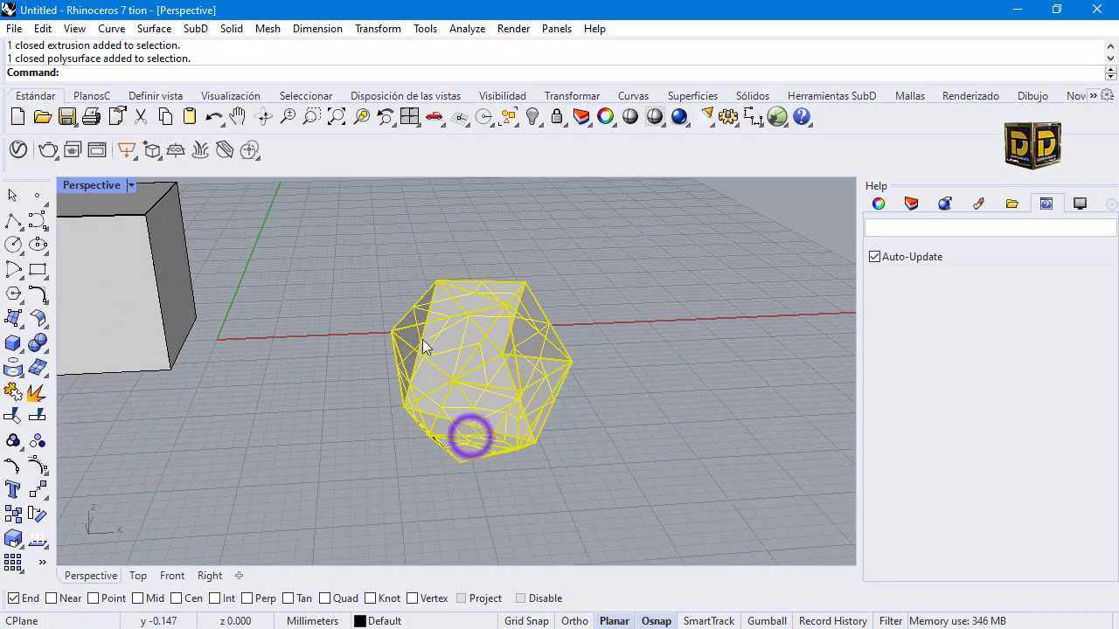
Step: Convert the box to NURBS with the ToNURBS command
click(879, 203)
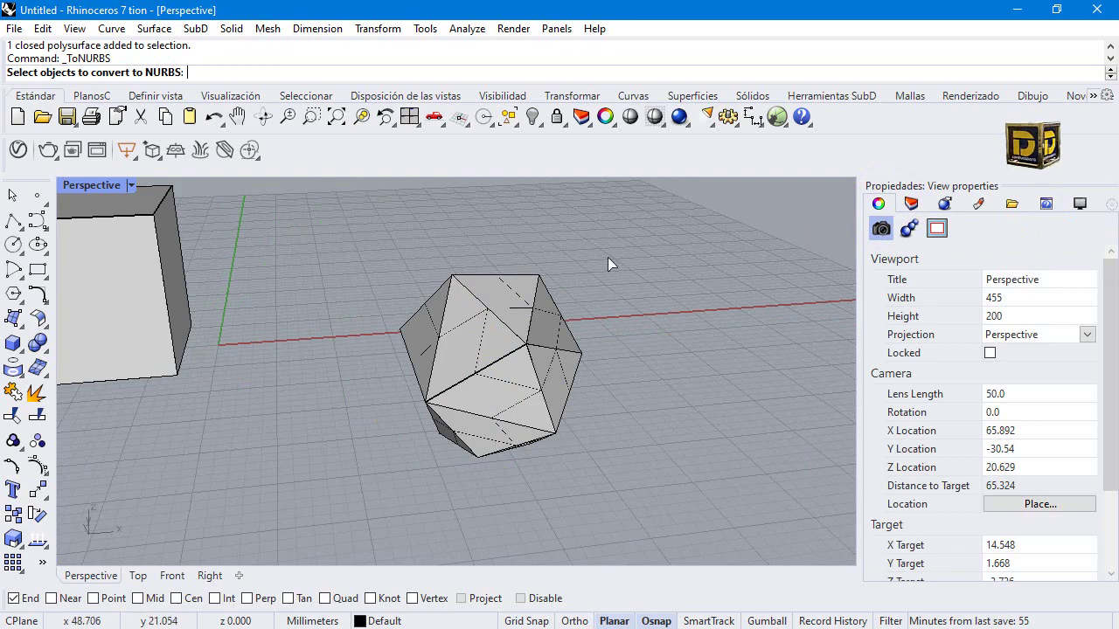
scroll(568, 387, up, 2)
scroll(653, 377, down, 3)
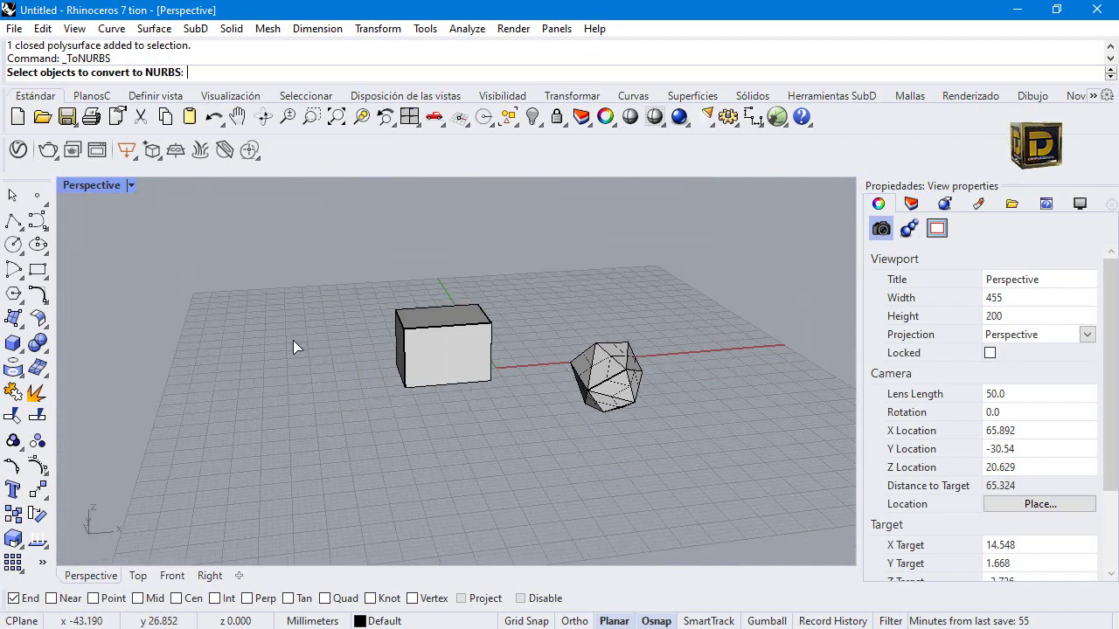
click(499, 356)
click(450, 360)
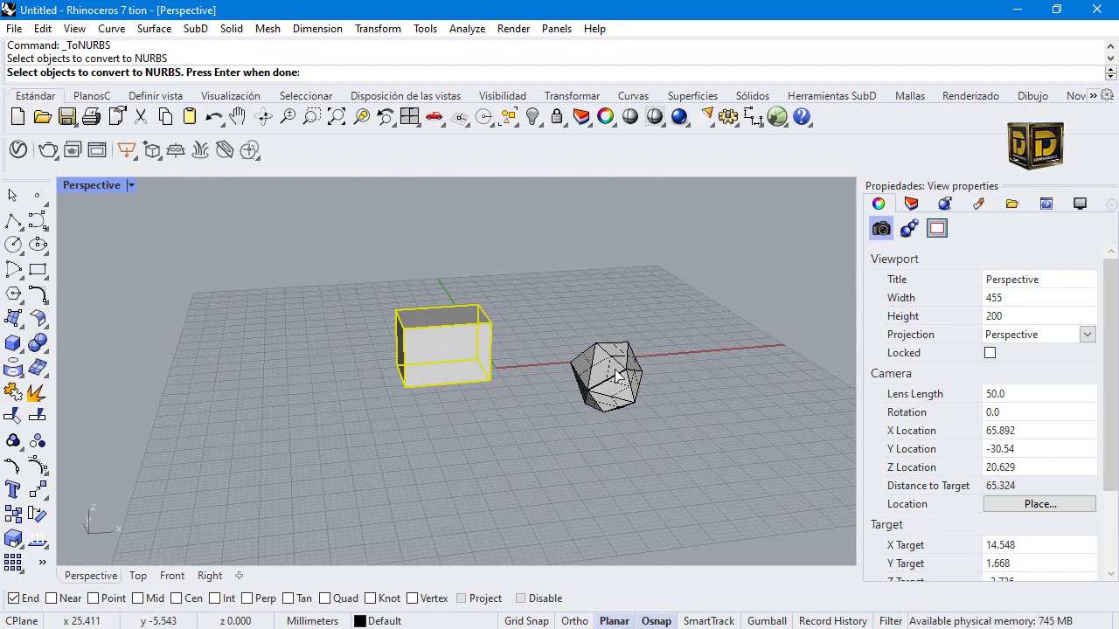
click(311, 384)
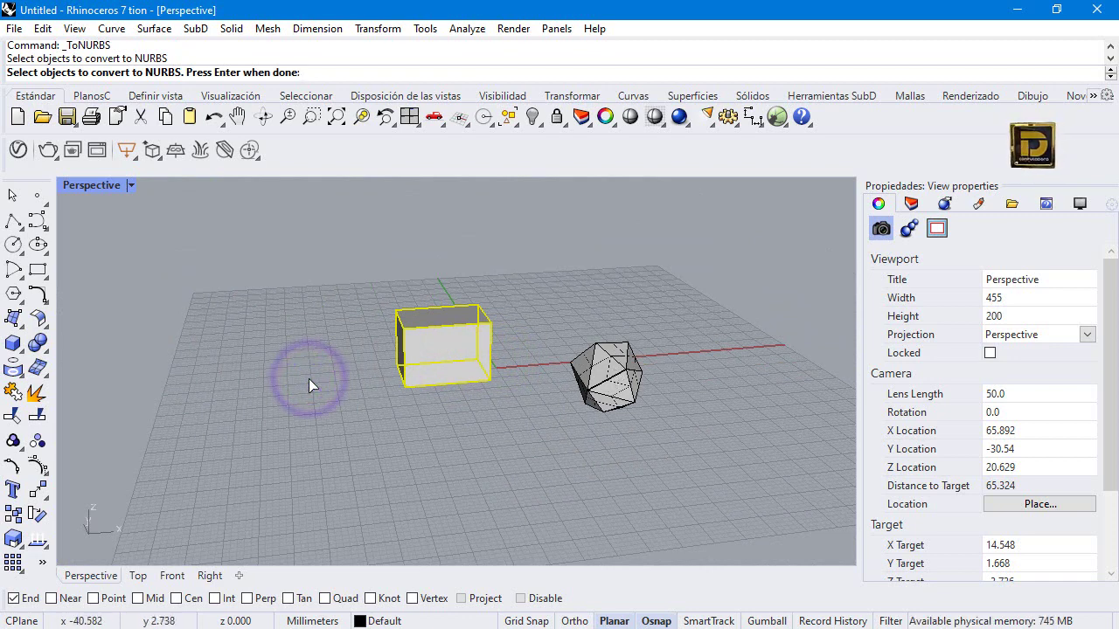
key(Return)
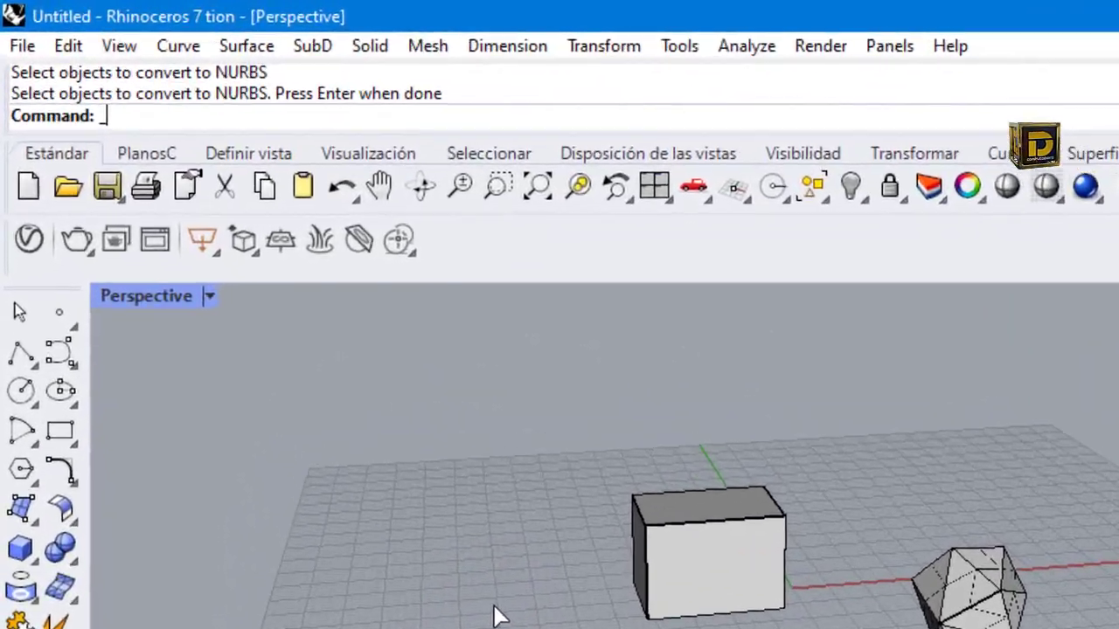
Step: Start Orient on the box with Copy=Yes and Scale=No, using the front vertical edge nearest the polyhedron as reference, from lower to upper corner
text(_O)
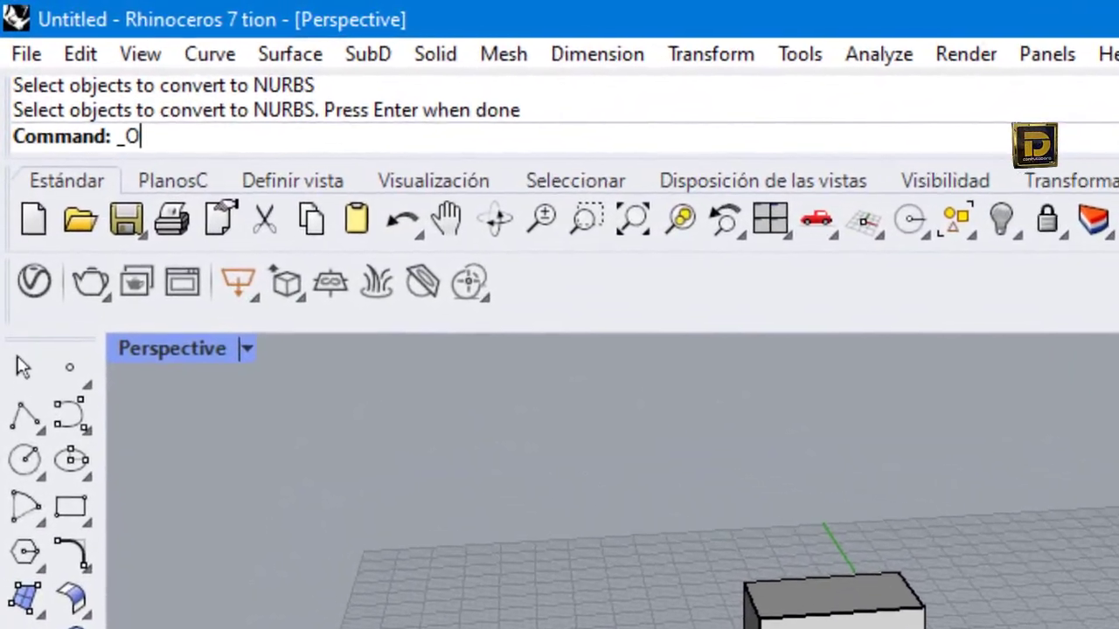
text(re)
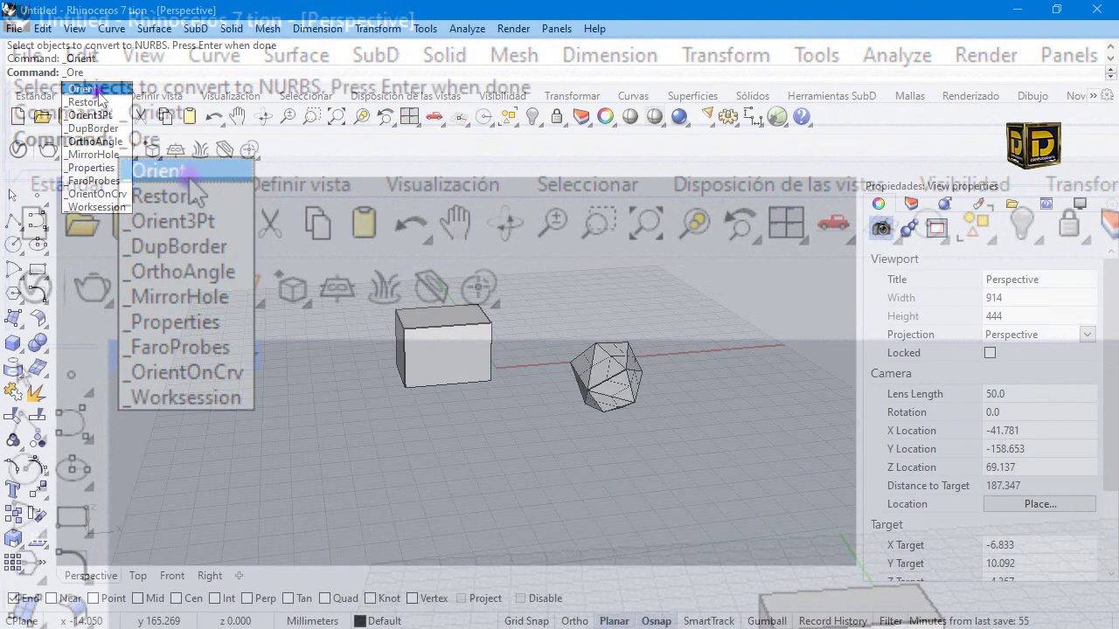
click(174, 173)
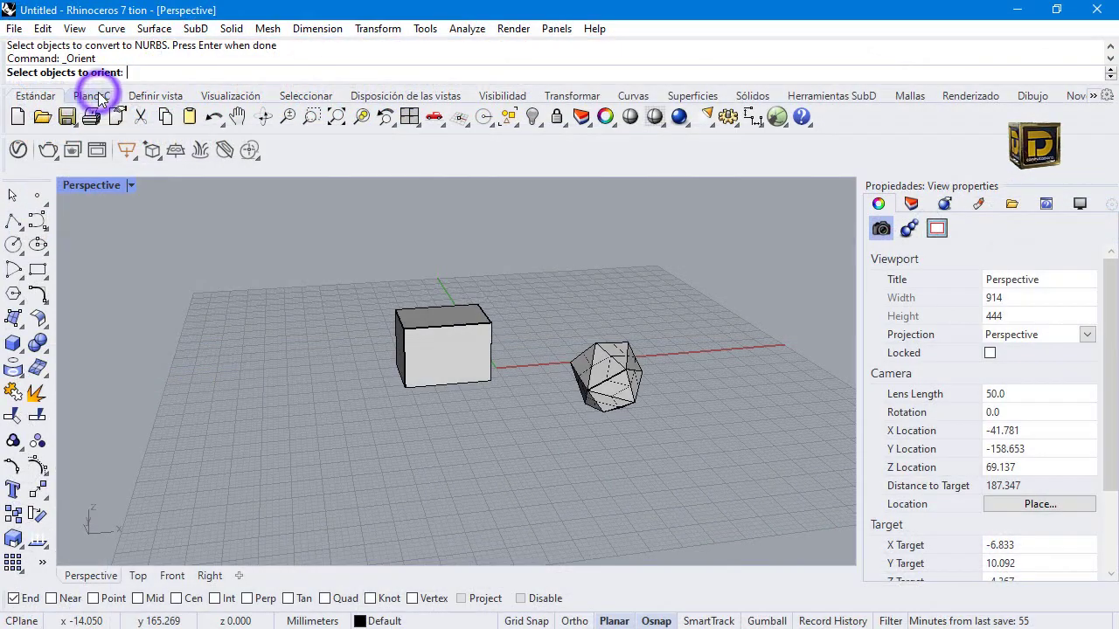
click(426, 348)
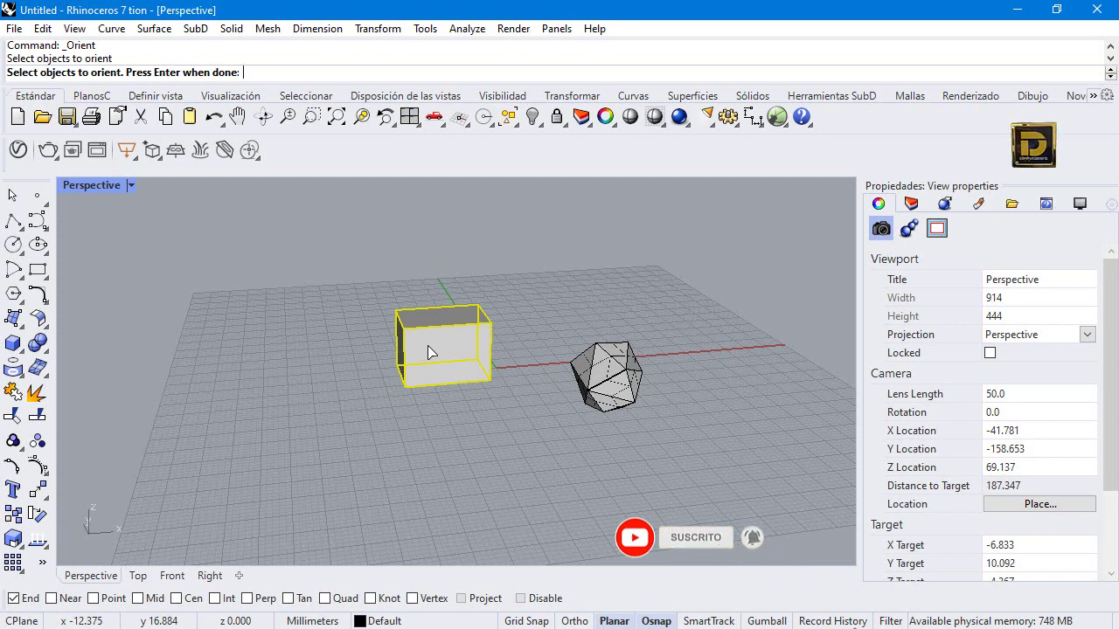
key(Return)
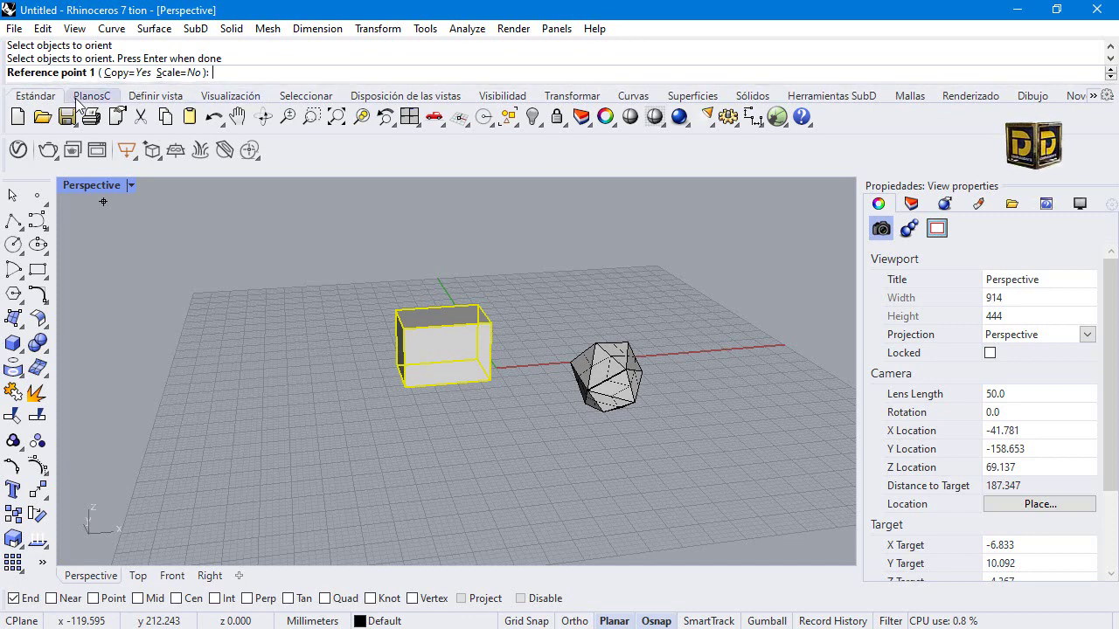
click(491, 380)
click(491, 323)
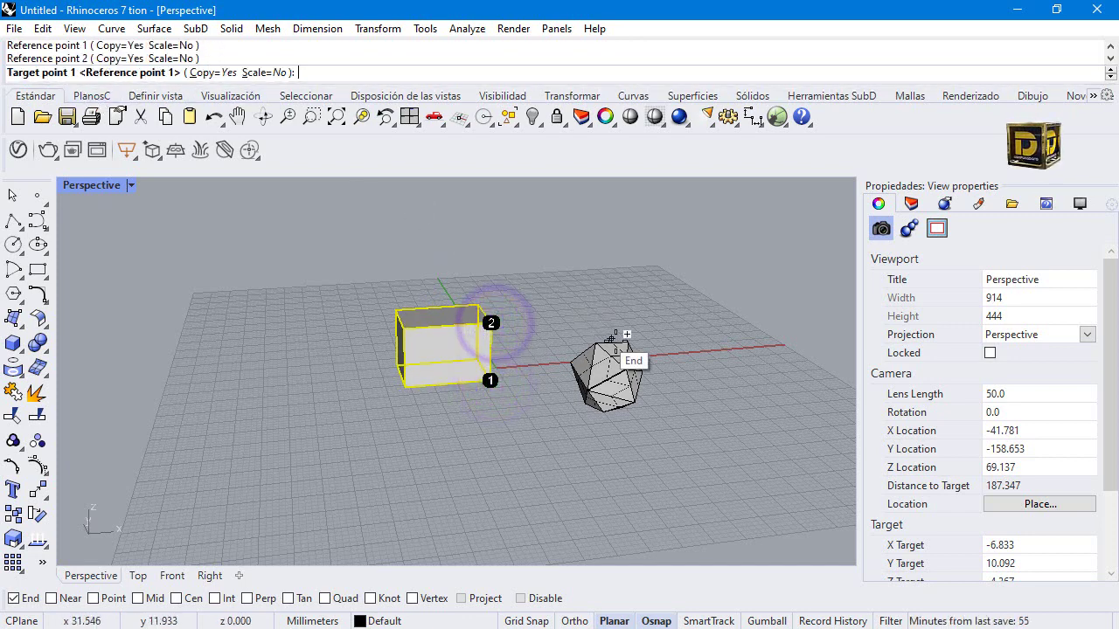
Step: Place an oriented copy of the box along a polyhedron edge, snapping both target points to the edge's endpoints
scroll(640, 360, up, 5)
scroll(638, 367, up, 2)
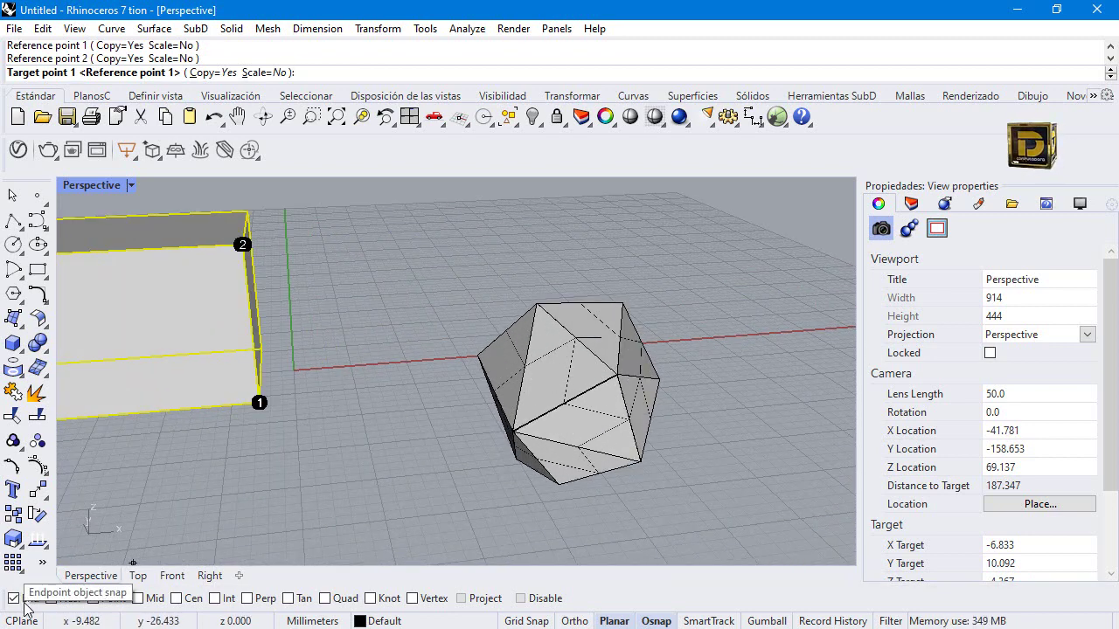
click(619, 374)
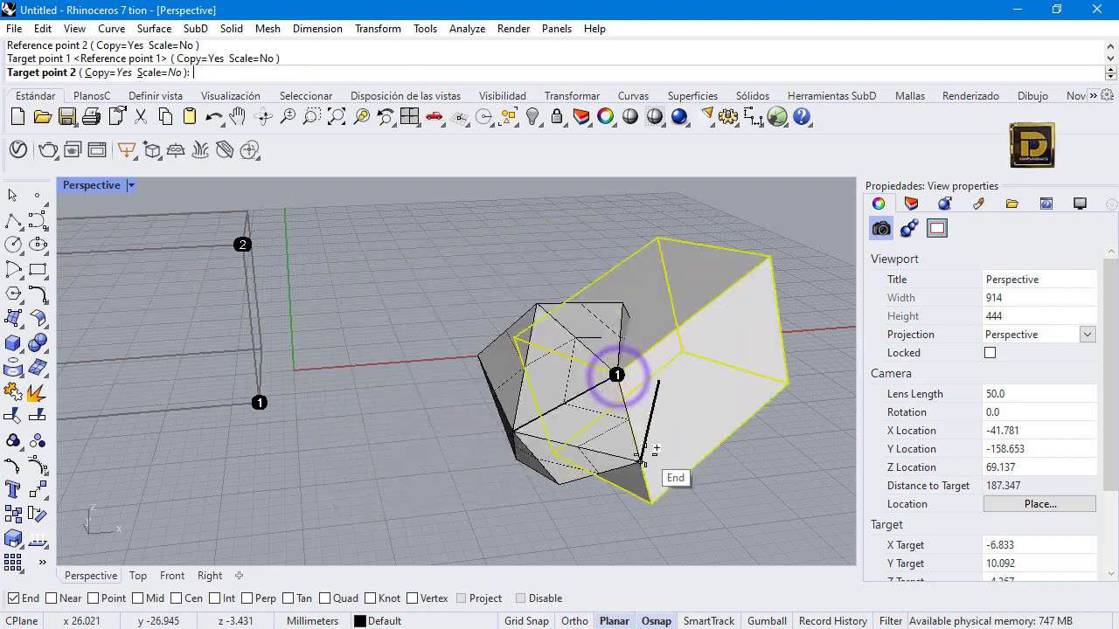
click(644, 461)
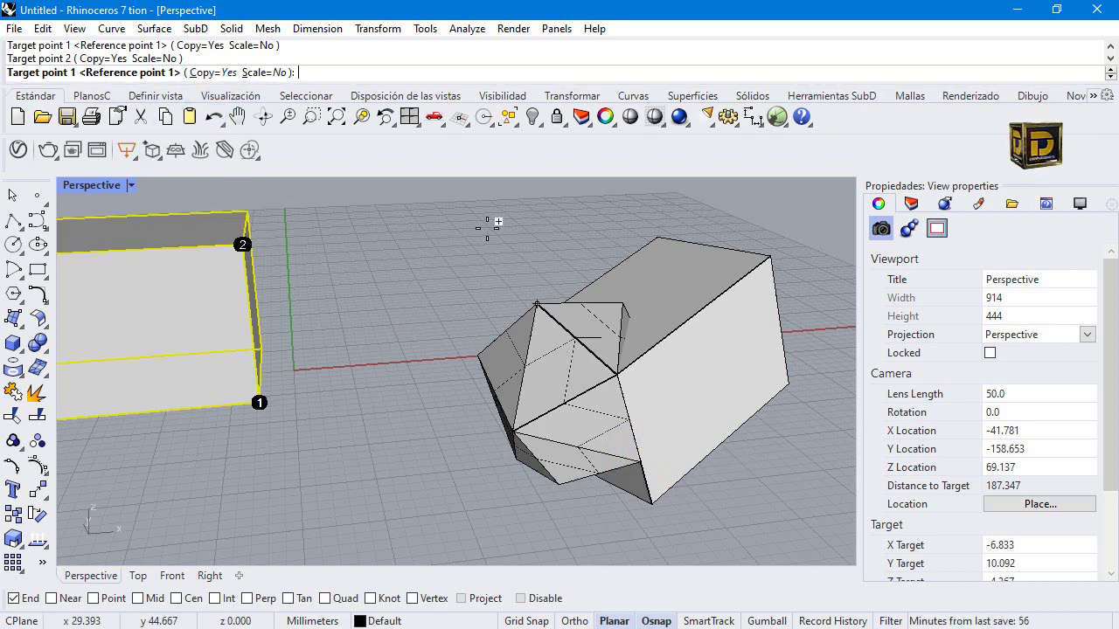
Step: Place two more box copies starting from the same polyhedron vertex, each aligned toward a different neighbouring vertex, and finish Orient
click(518, 429)
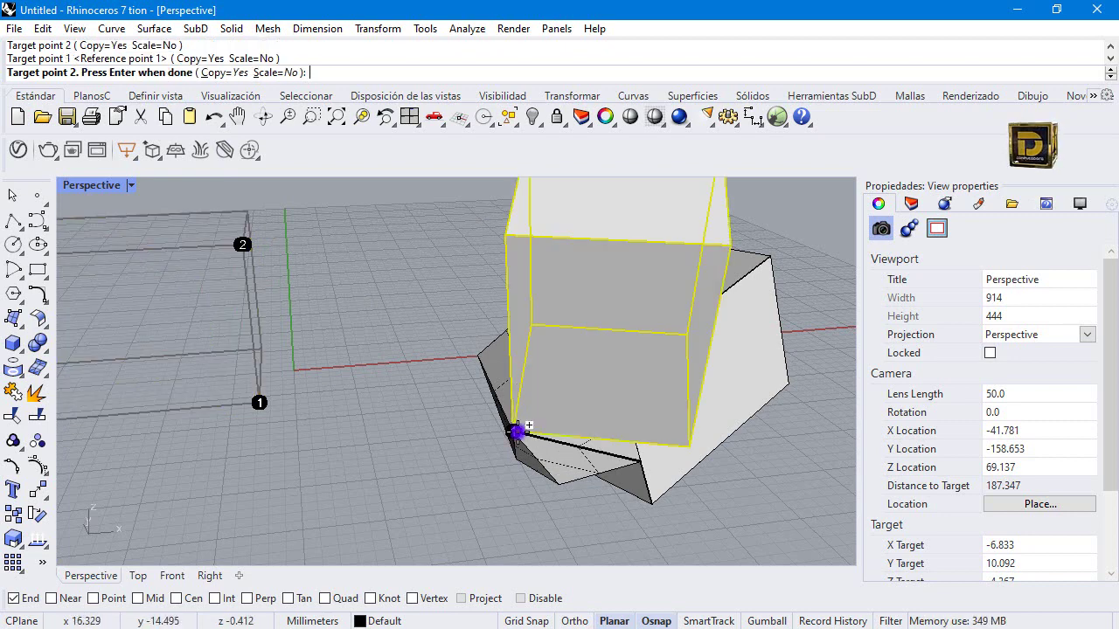
click(530, 312)
click(518, 429)
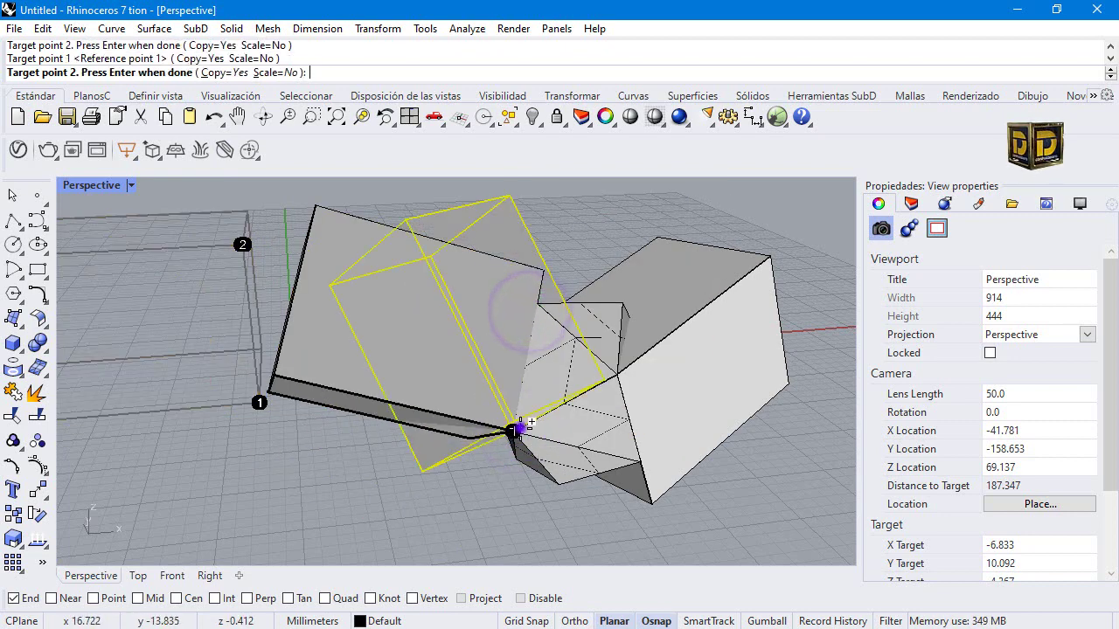
click(637, 465)
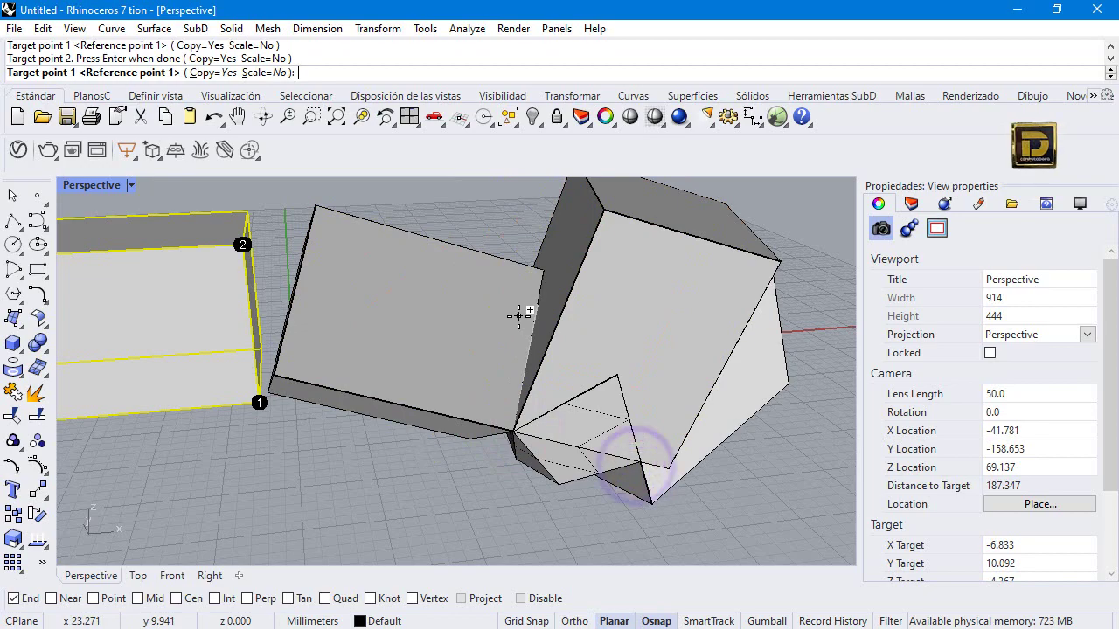
key(Return)
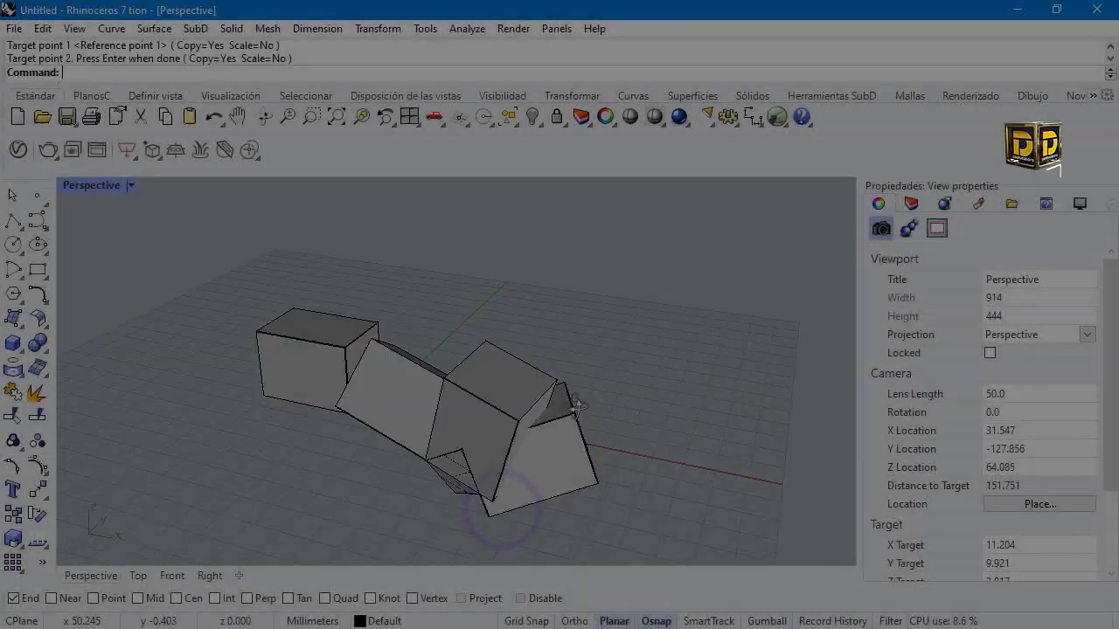
Step: Delete the three oriented box copies attached to the polyhedron, keeping the original box and the polyhedron
right_drag(499, 525, 449, 397)
click(450, 397)
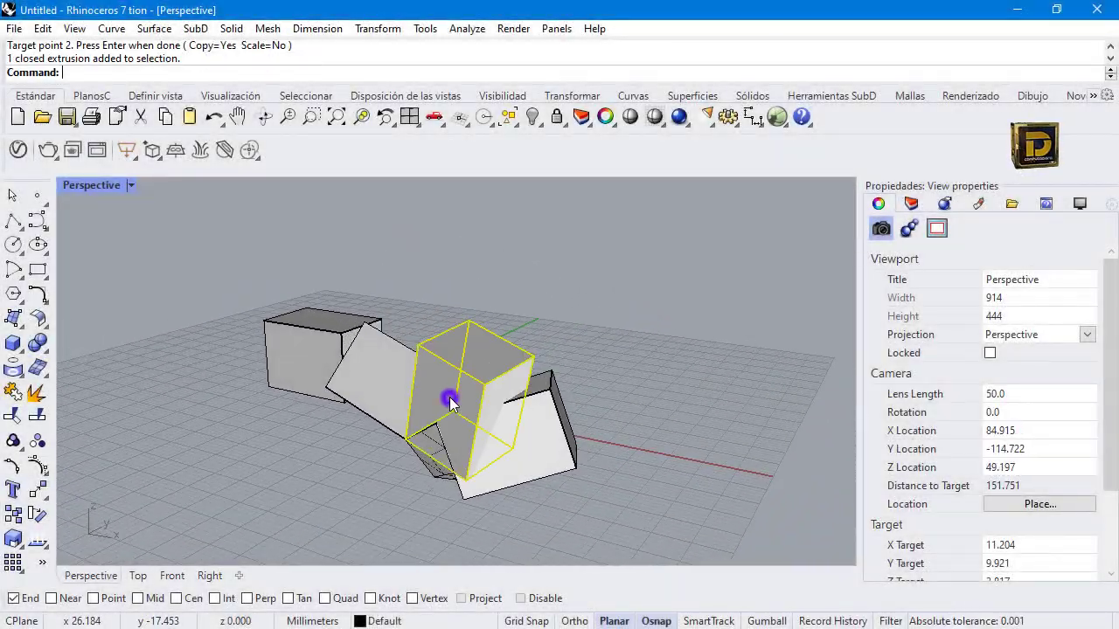
key(Delete)
click(372, 382)
key(Delete)
scroll(465, 396, up, 3)
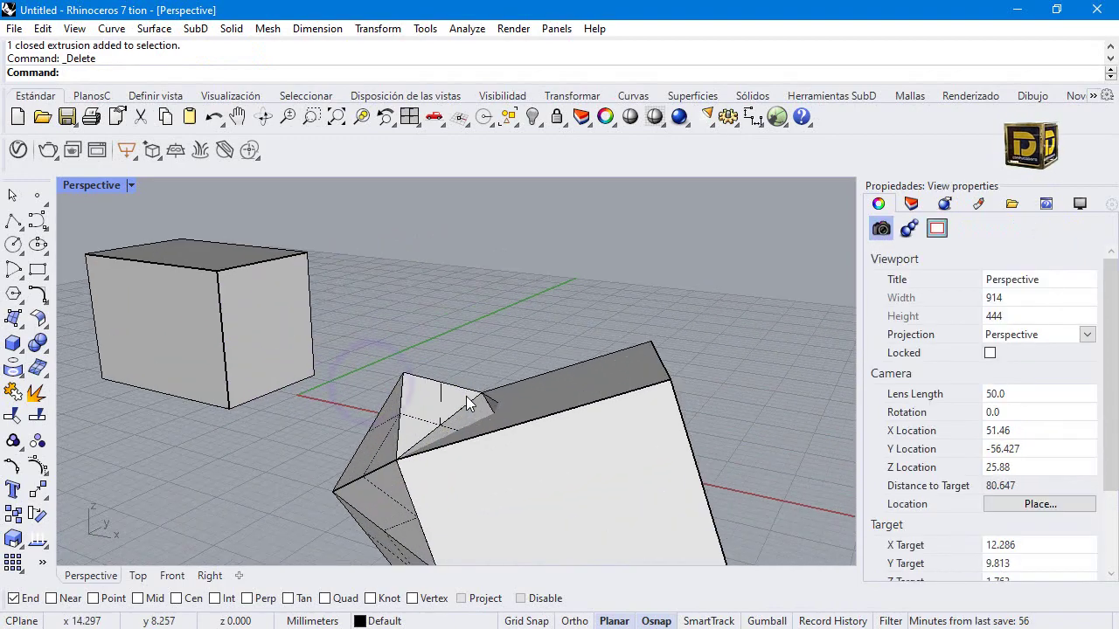
scroll(466, 396, down, 1)
right_drag(443, 452, 538, 324)
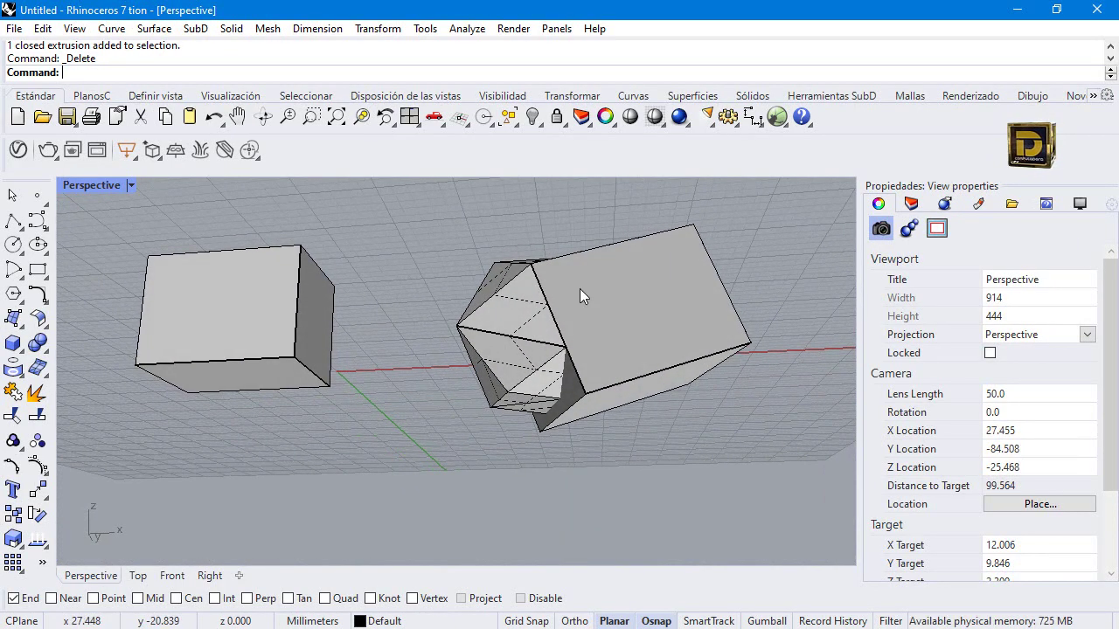
click(650, 285)
key(Delete)
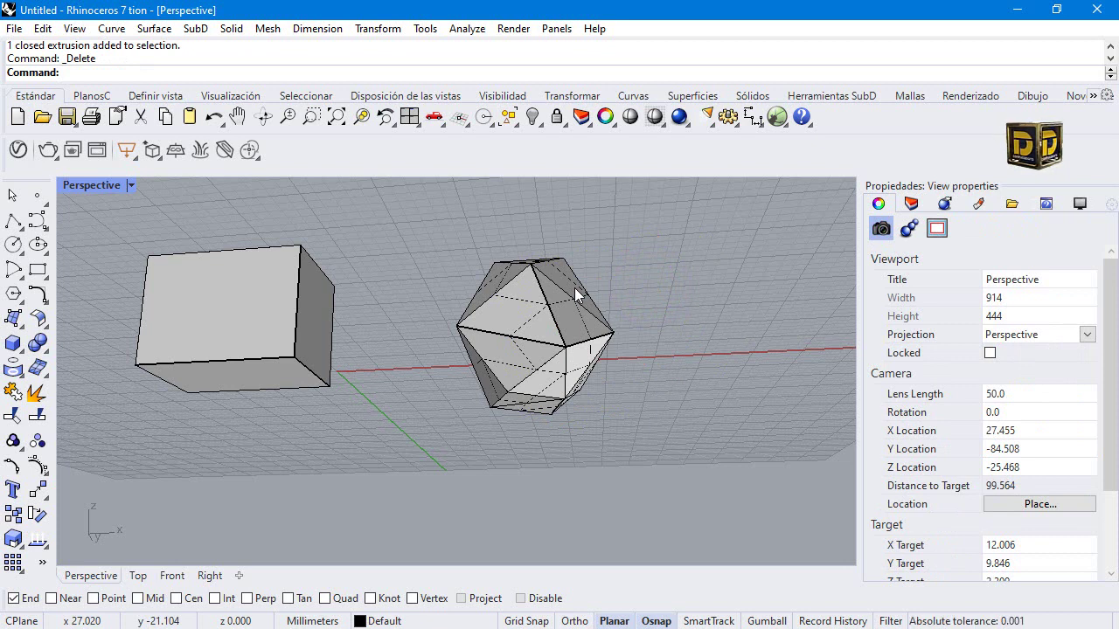
text(e)
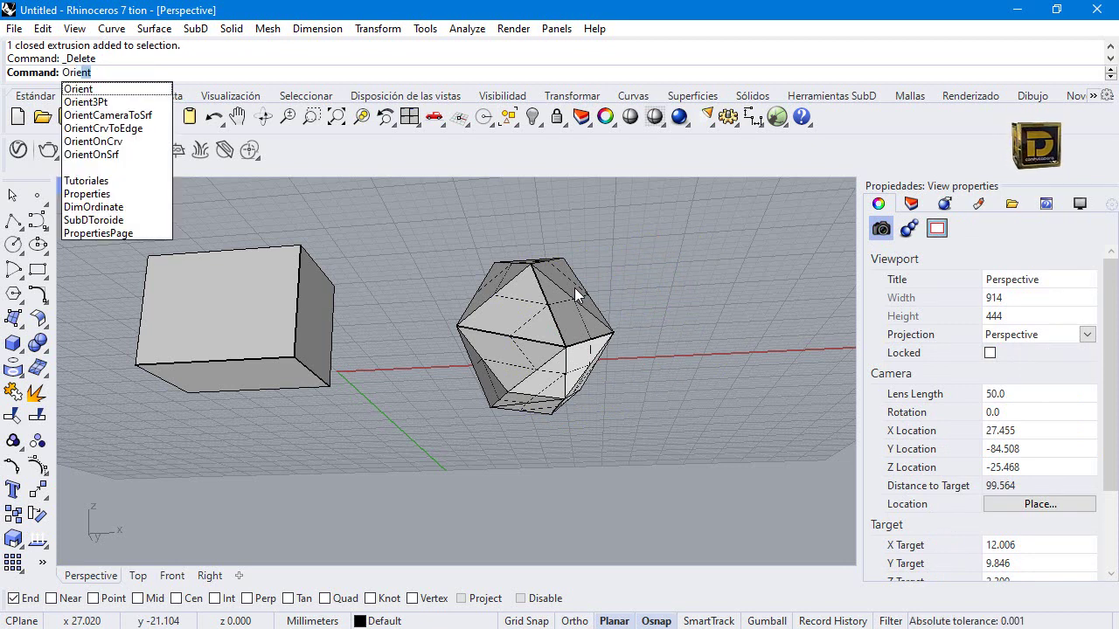
text(nt)
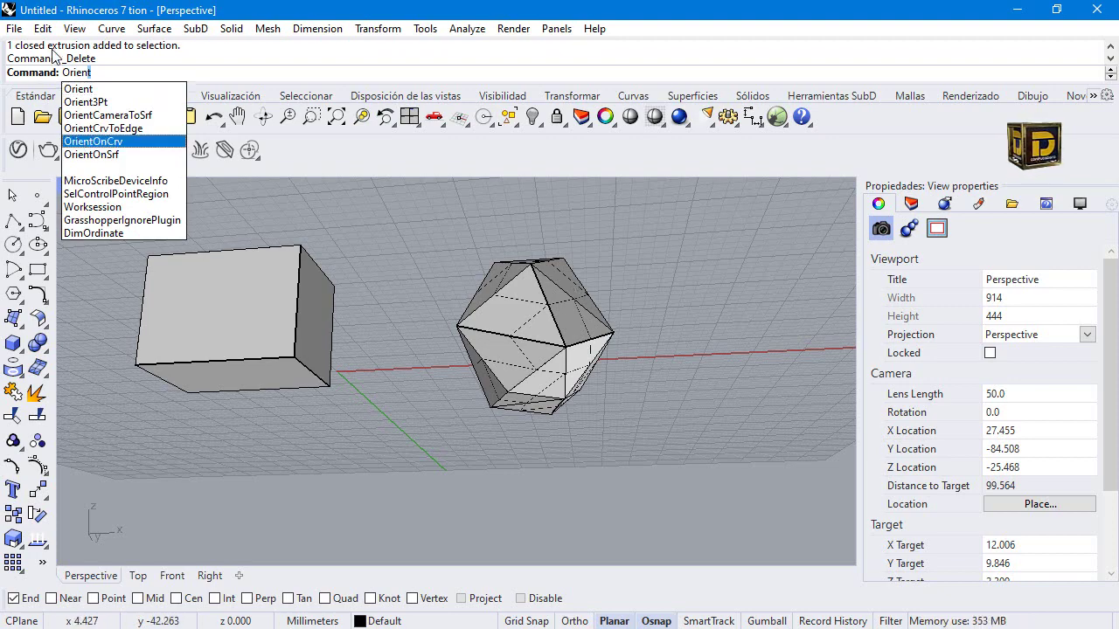
key(Escape)
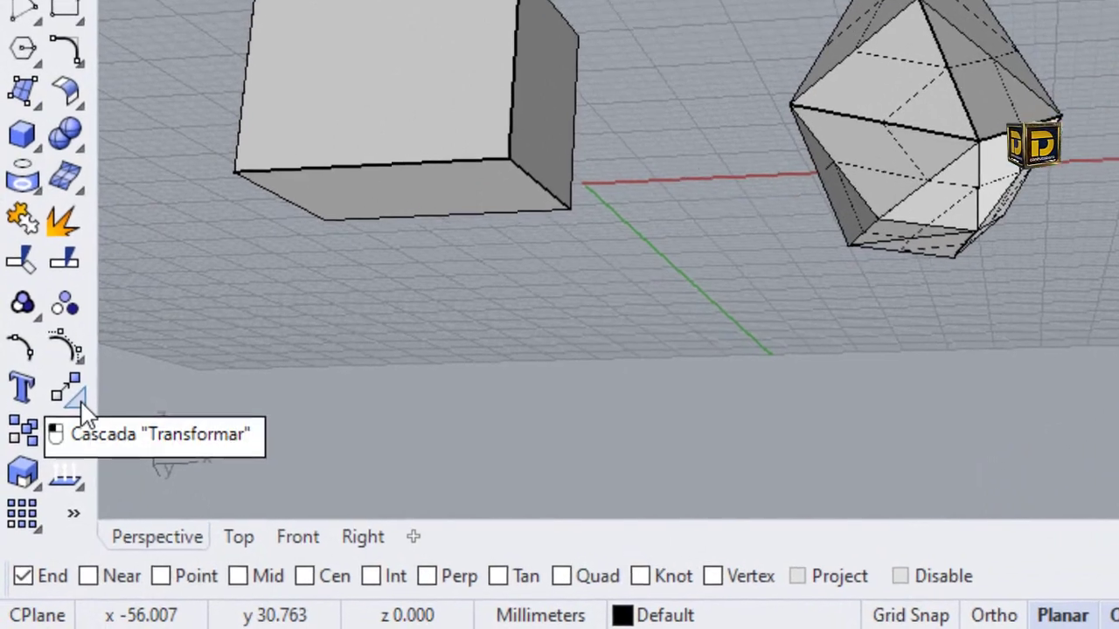
Step: Start two-point Orient on the box, using its short bottom edge nearest the polyhedron as reference, from front corner to back corner
click(80, 404)
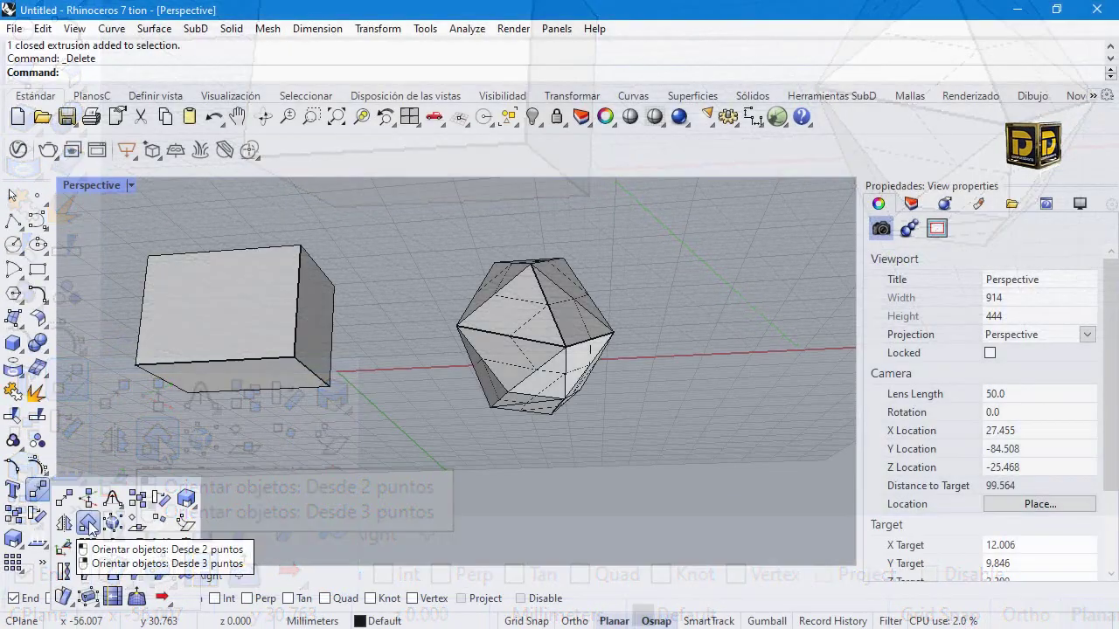
click(160, 443)
click(242, 300)
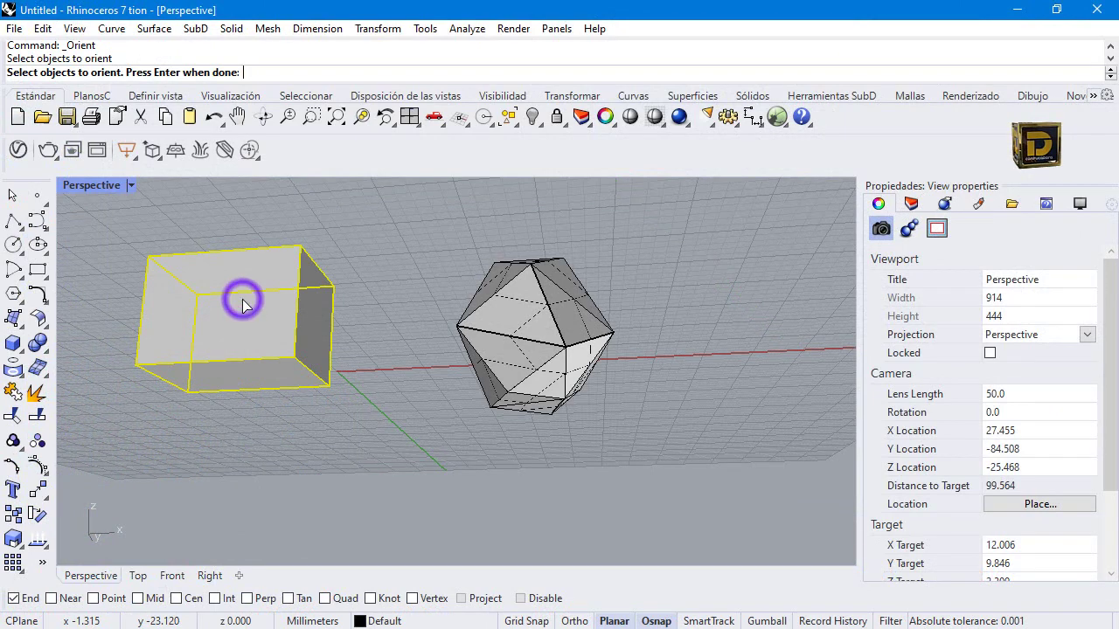
right_click(242, 302)
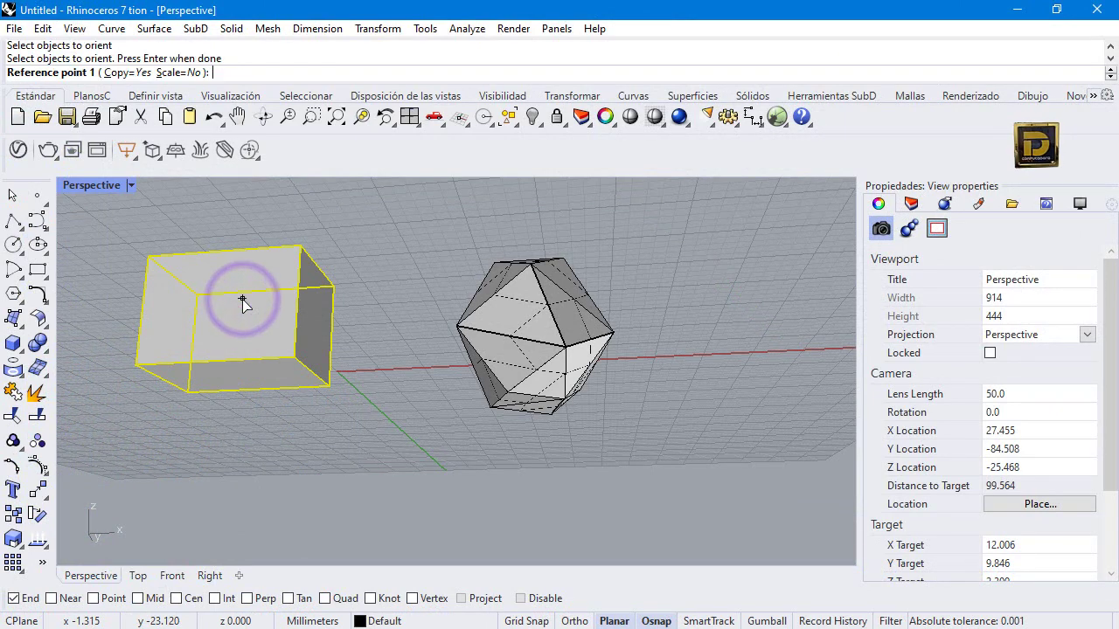
click(295, 358)
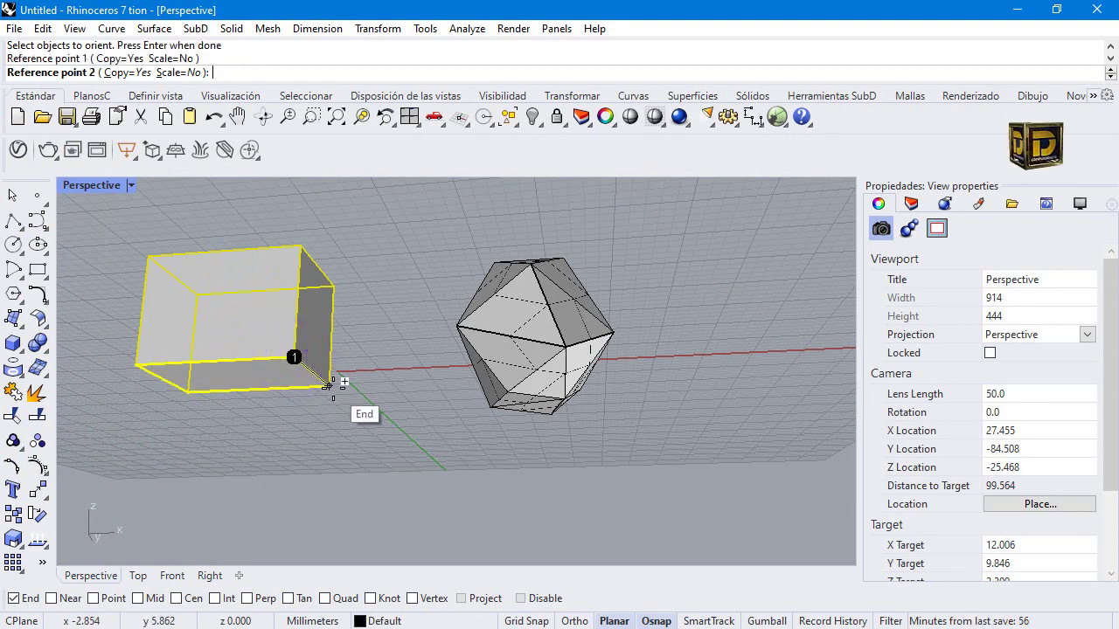
click(329, 385)
Step: Place a 3D-scaled copy of the box along the polyhedron's lower edge, snapping both target points to its endpoints, and finish Orient
click(512, 393)
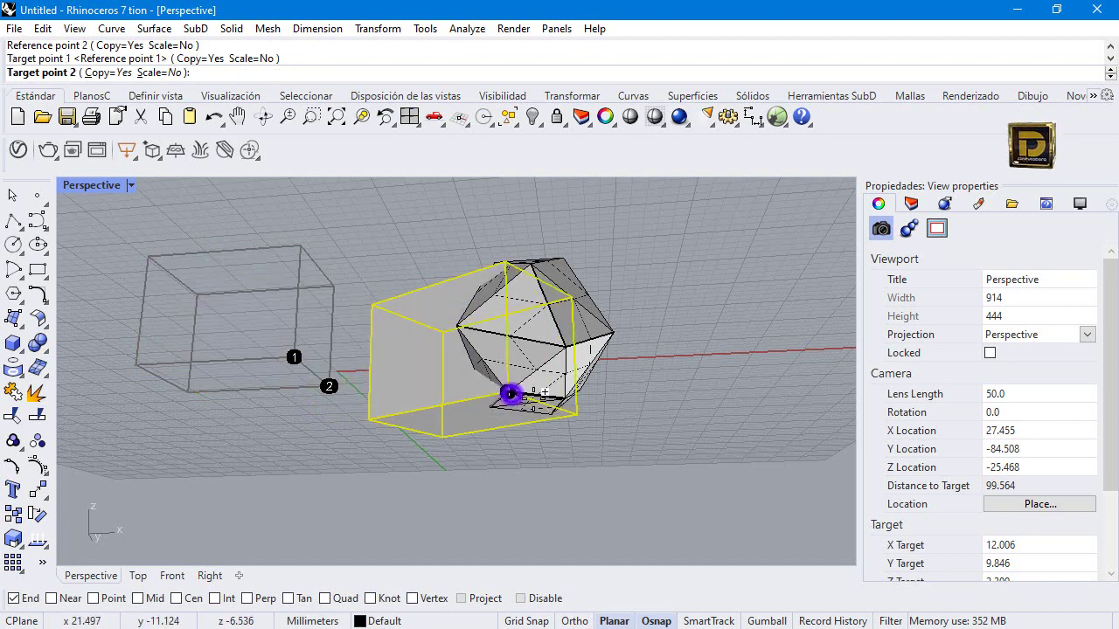
click(166, 72)
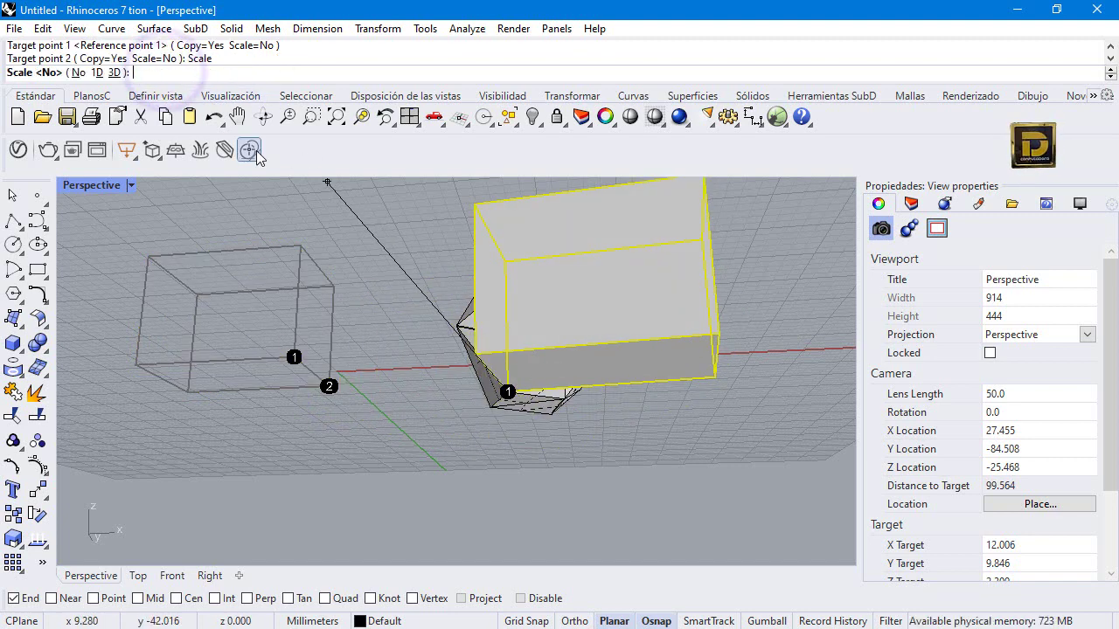
click(114, 74)
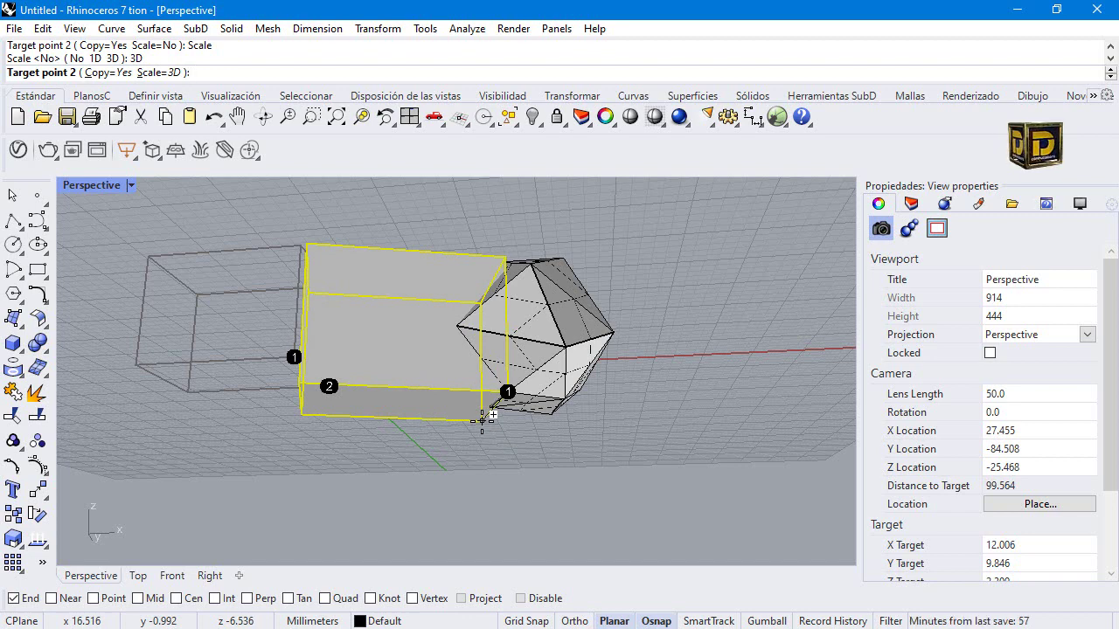
click(572, 395)
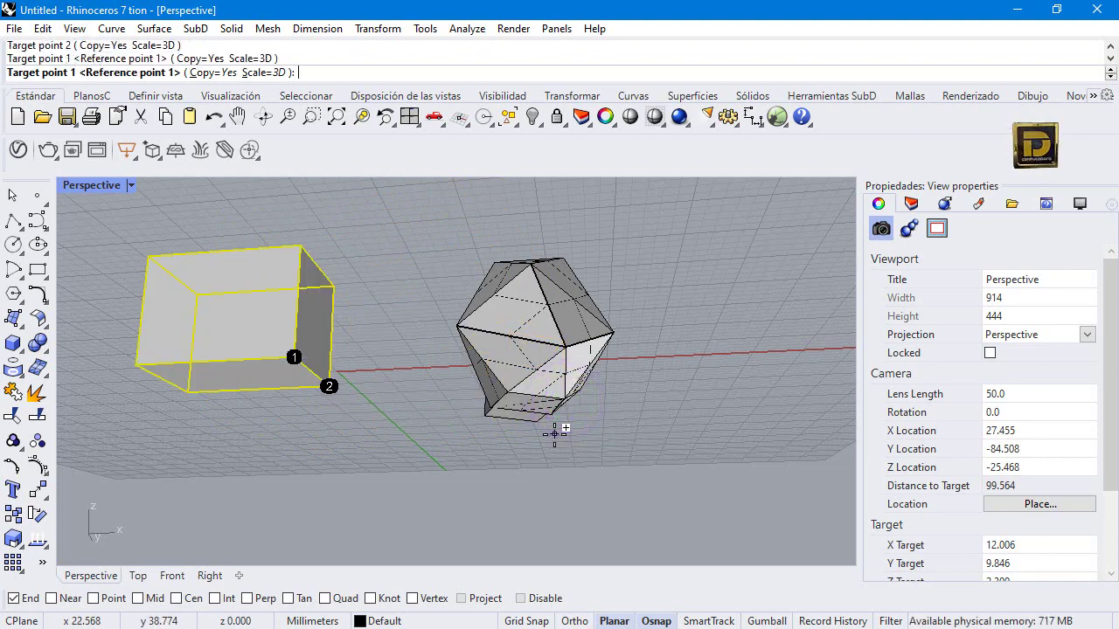
key(Return)
Step: Inspect the 3D-scaled box copy on the polyhedron's lower edge from below, and delete it
key(ctrl+shift+o)
scroll(470, 375, up, 6)
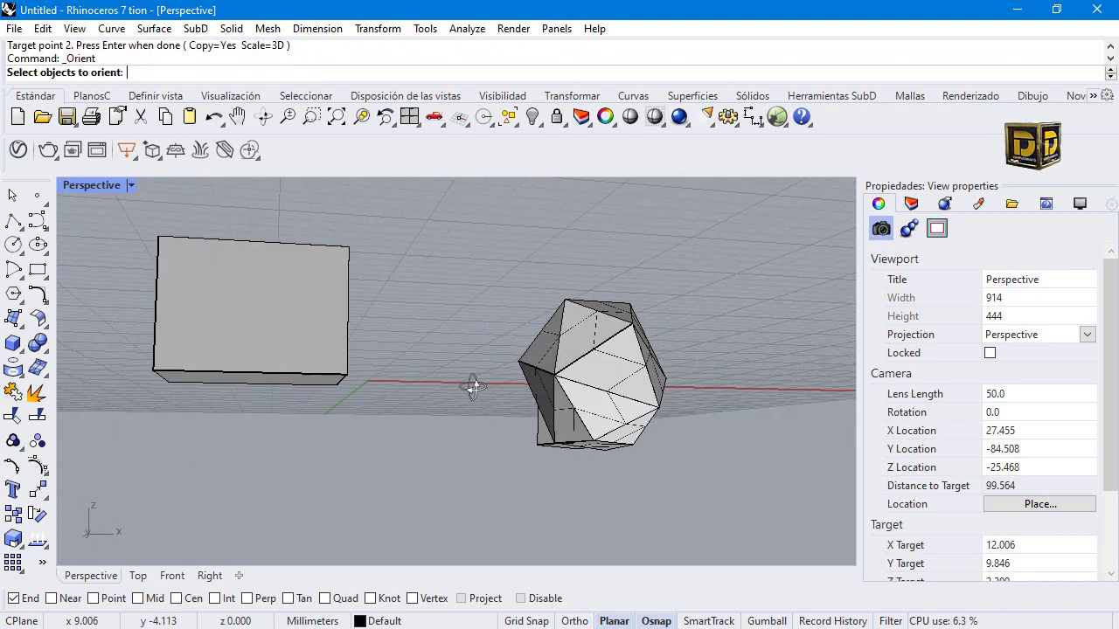
click(564, 426)
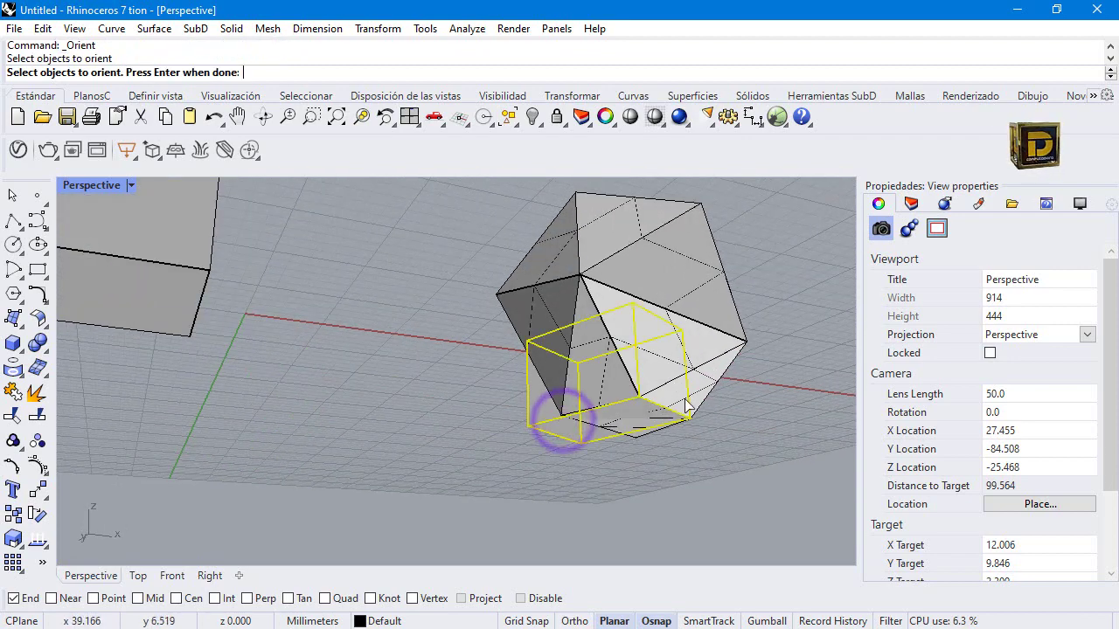
right_drag(551, 425, 603, 363)
right_drag(505, 308, 536, 315)
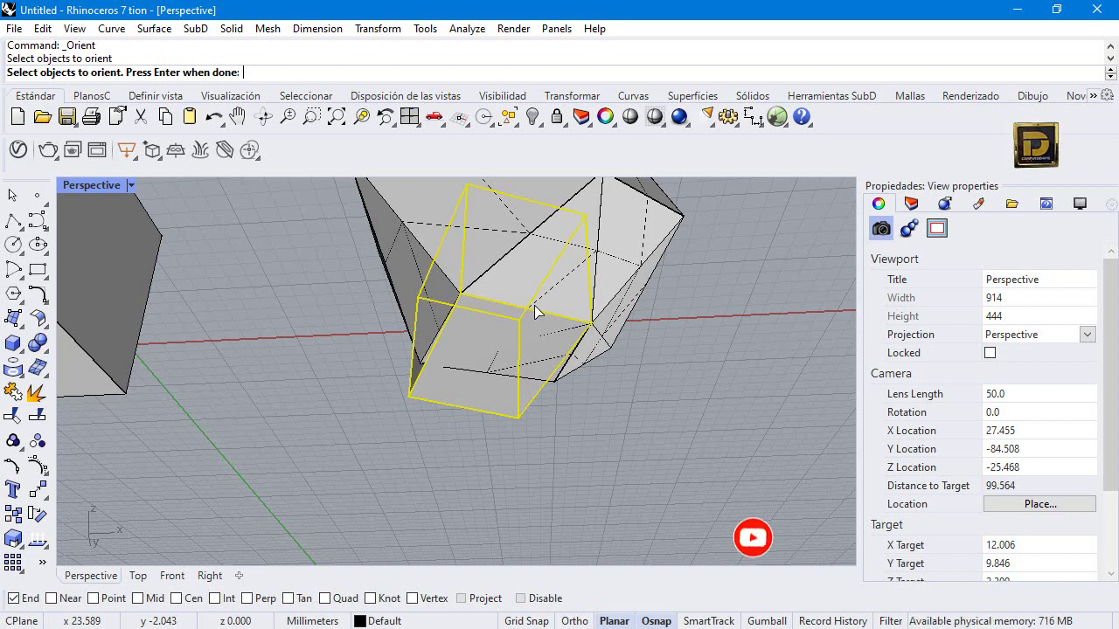
click(475, 389)
click(417, 486)
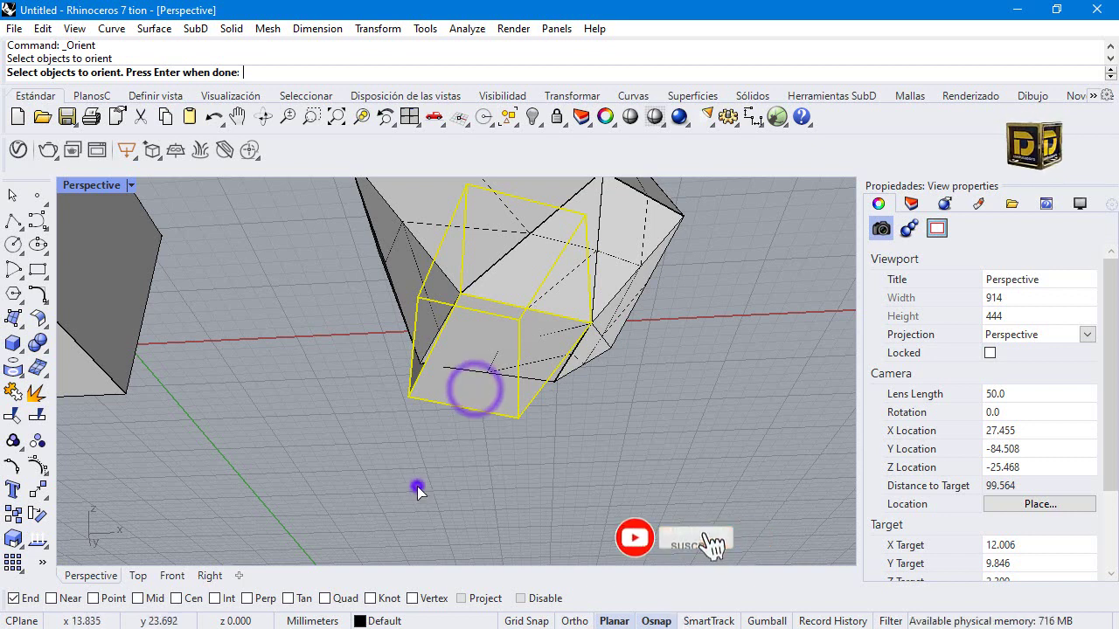
key(Escape)
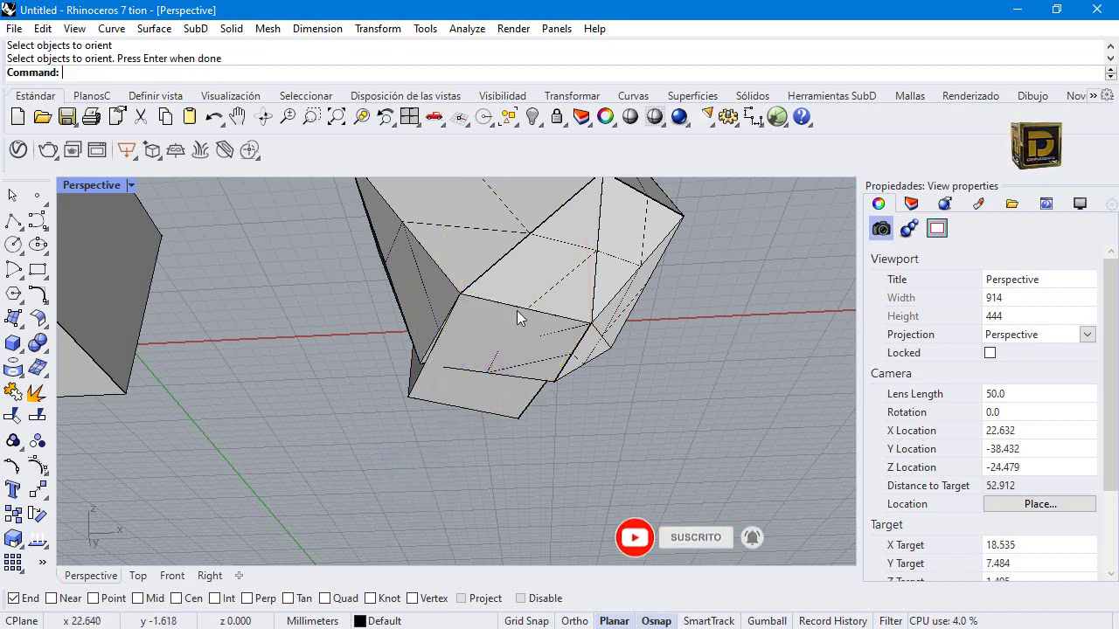
click(497, 418)
key(Delete)
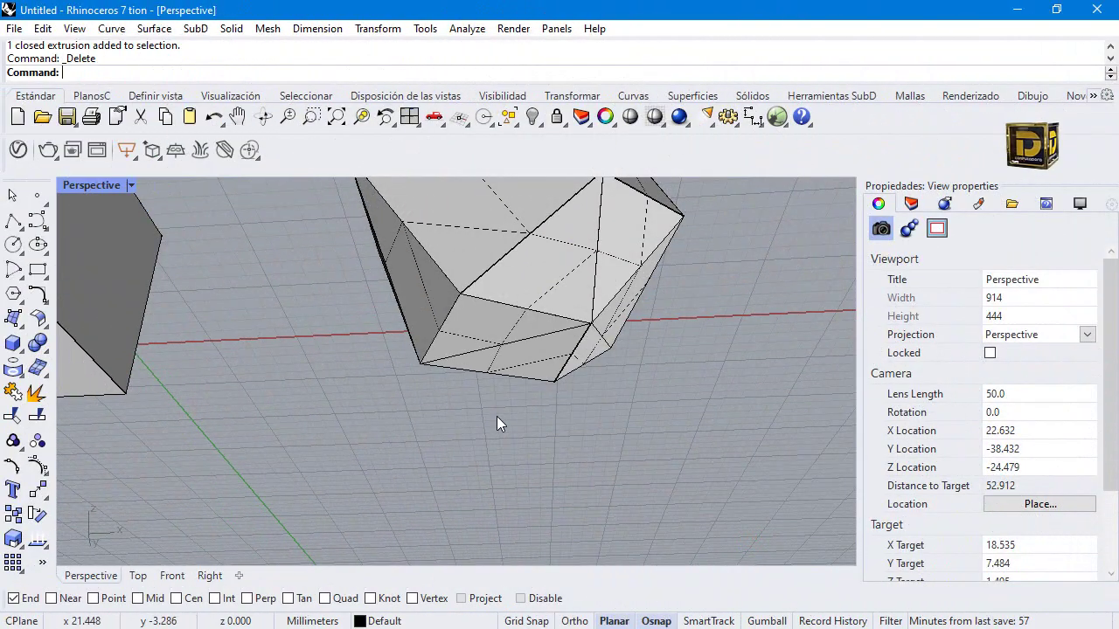
Step: Start Orient on the original box with Copy=No, using its short bottom edge nearest the polyhedron as reference
key(Return)
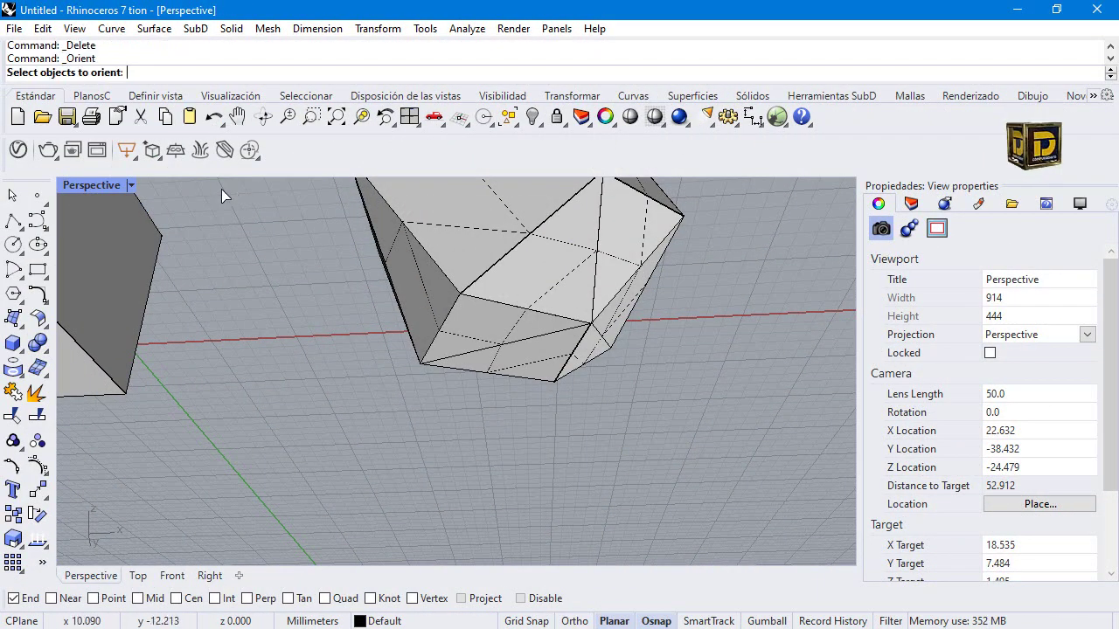
click(105, 273)
key(Return)
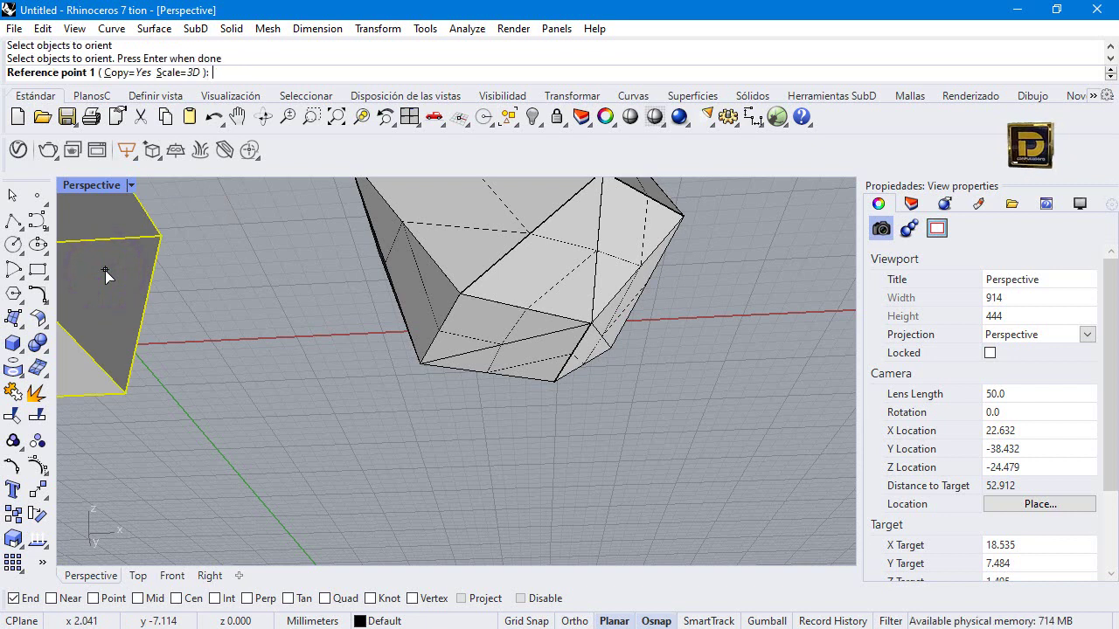
click(126, 74)
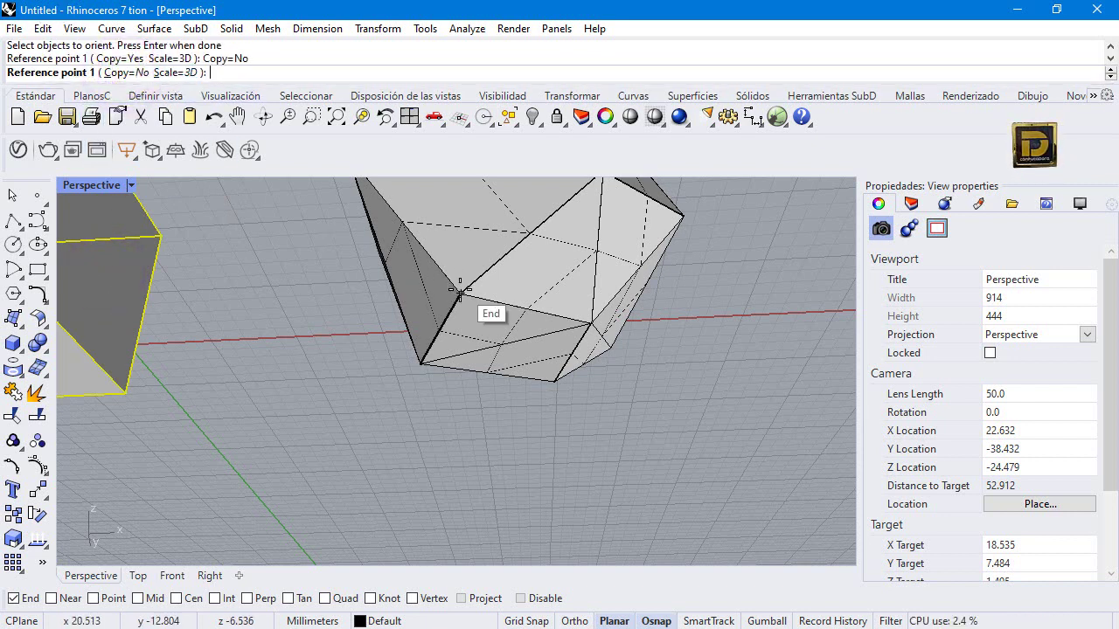
scroll(507, 304, down, 5)
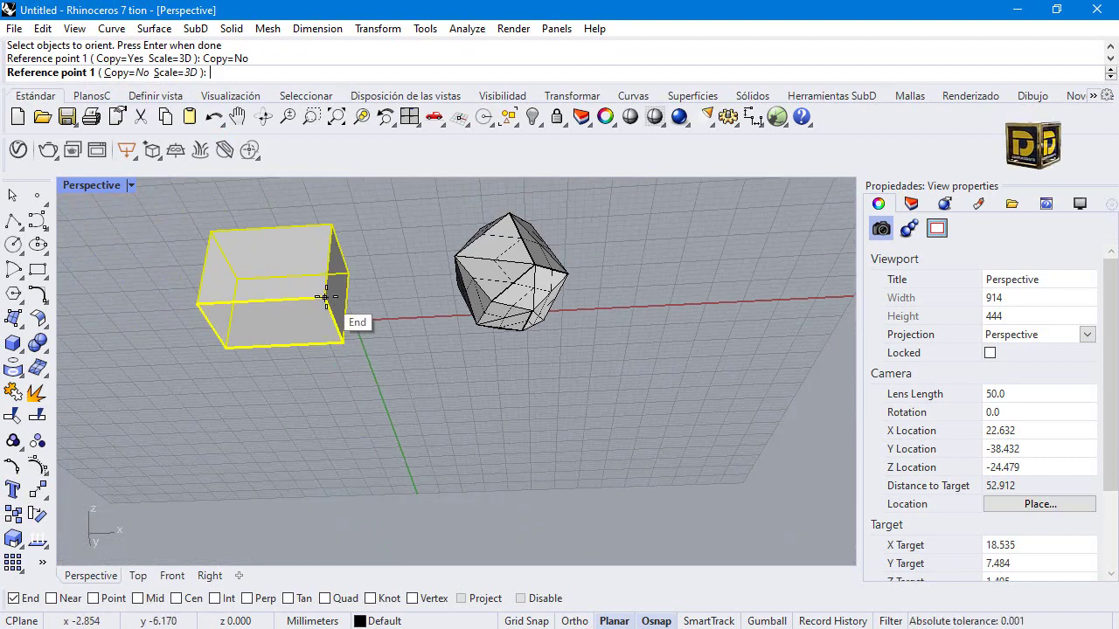
click(326, 299)
Step: Move and 3D-scale the box onto a polyhedron edge, snapping both target points to the edge's endpoints
scroll(533, 312, up, 5)
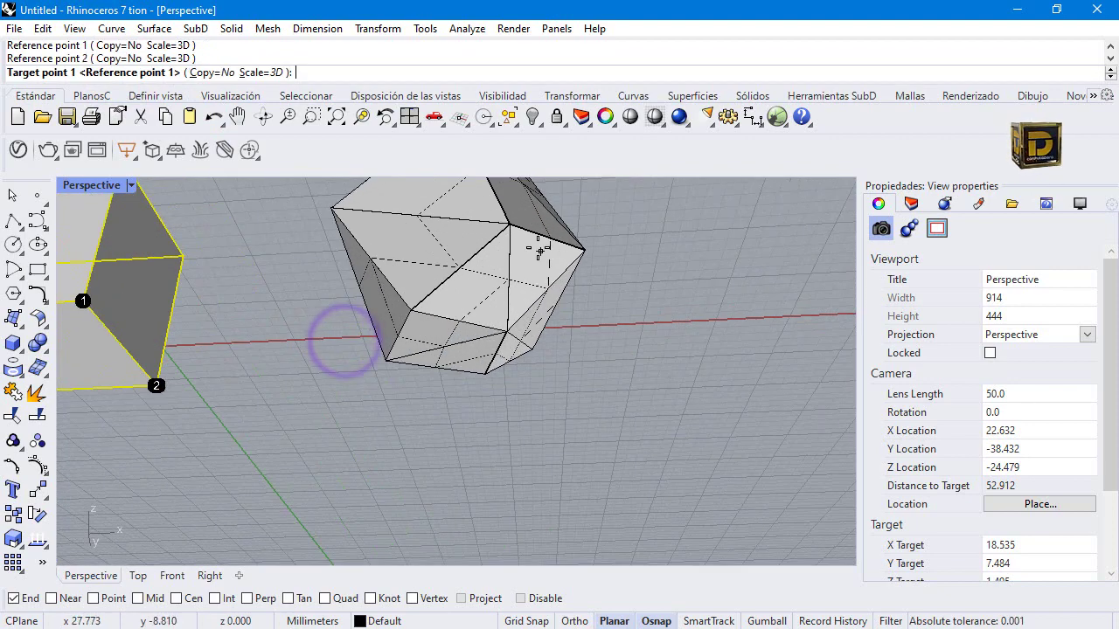
click(510, 225)
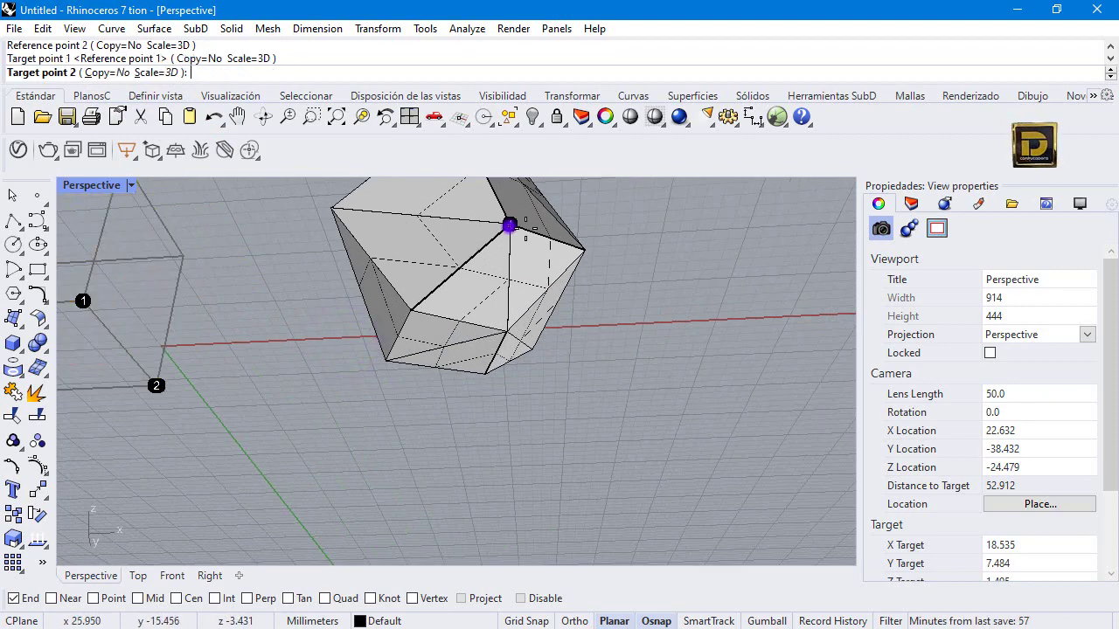
click(583, 251)
scroll(473, 414, down, 6)
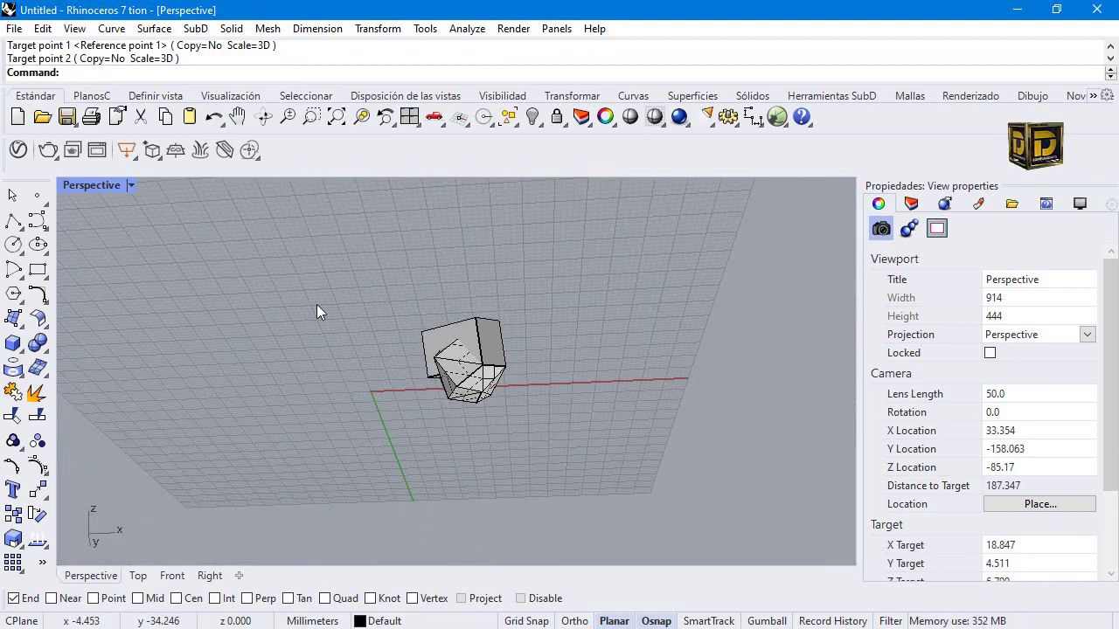
Step: Inspect the relocated box from above the polyhedron, and undo its orientation
key(ctrl+shift+o)
key(Escape)
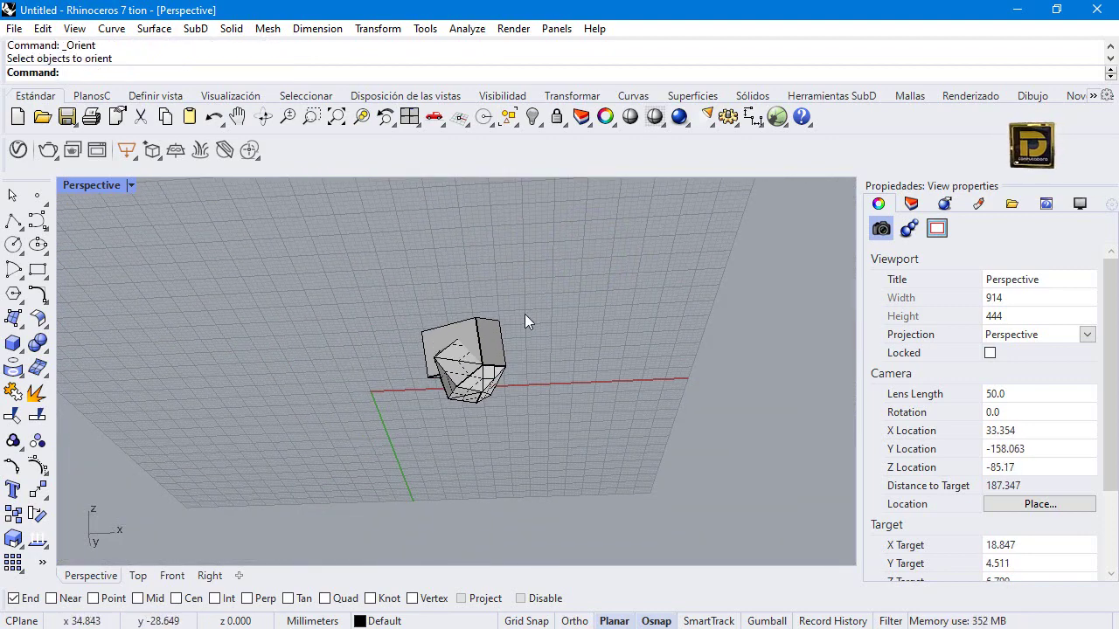
right_drag(527, 320, 494, 371)
scroll(480, 376, up, 4)
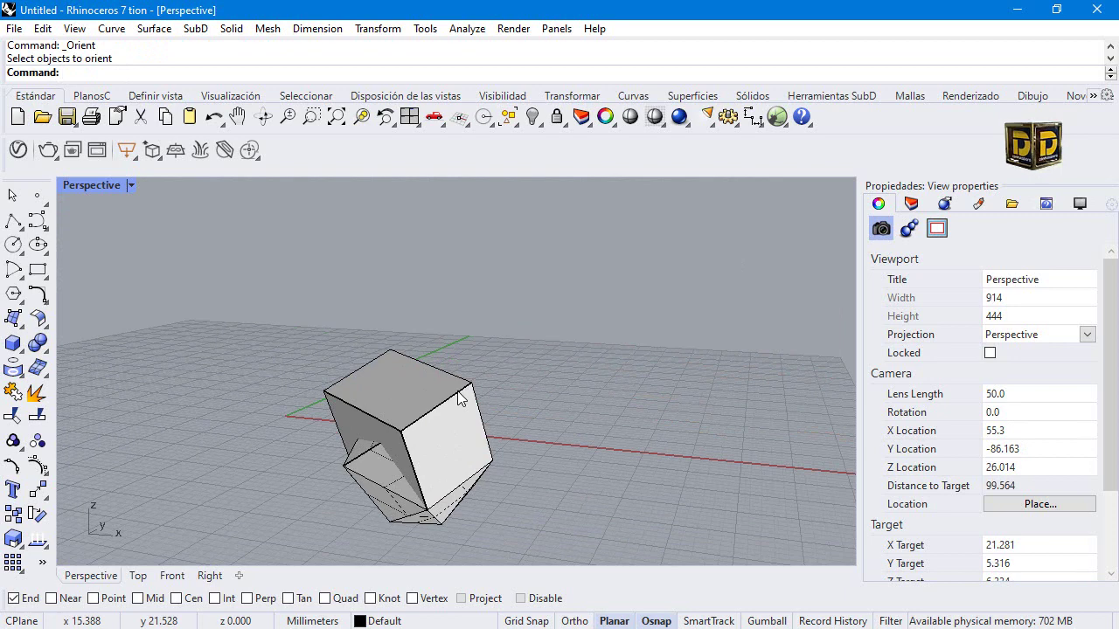
click(457, 416)
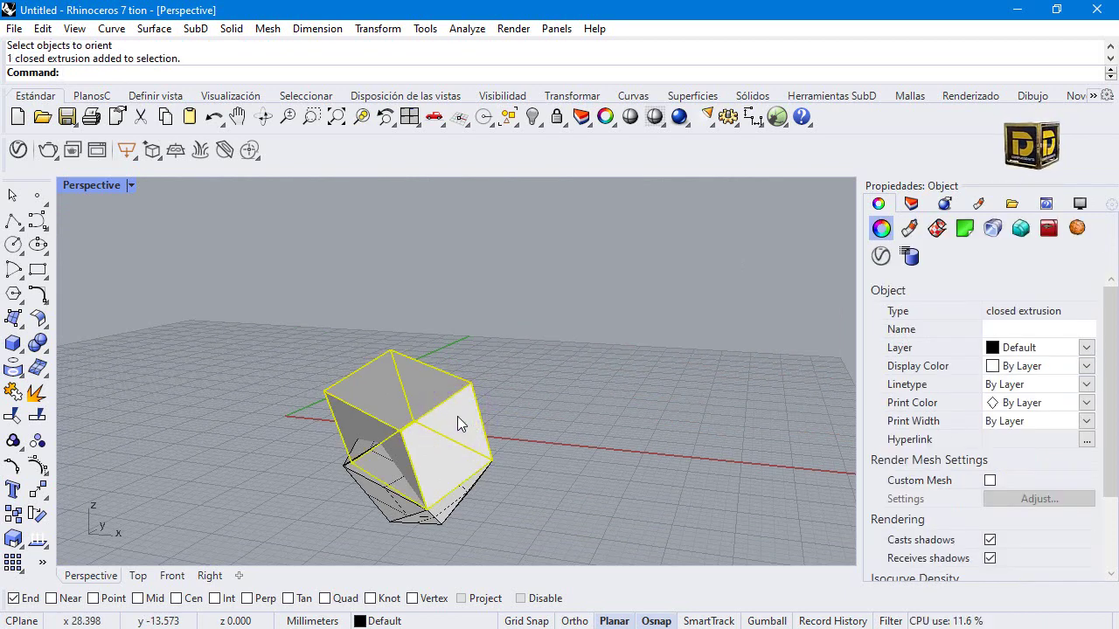
key(ctrl+z)
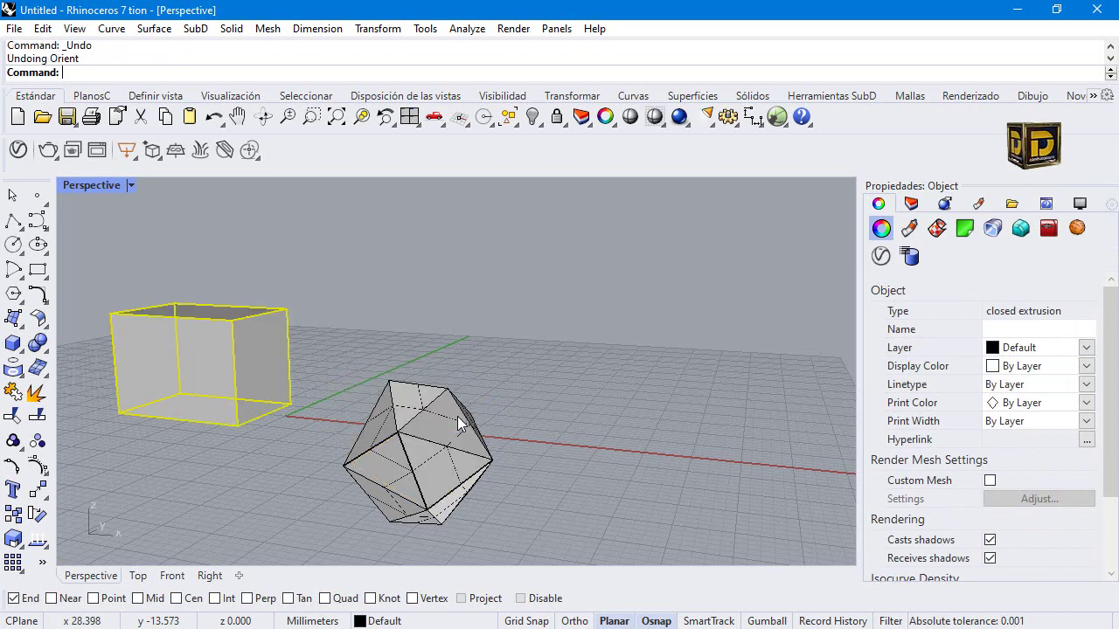
Step: Start Orient on the box with Scale=No, using its front vertical edge as reference from bottom corner to top corner
click(363, 305)
key(Return)
click(230, 369)
key(Return)
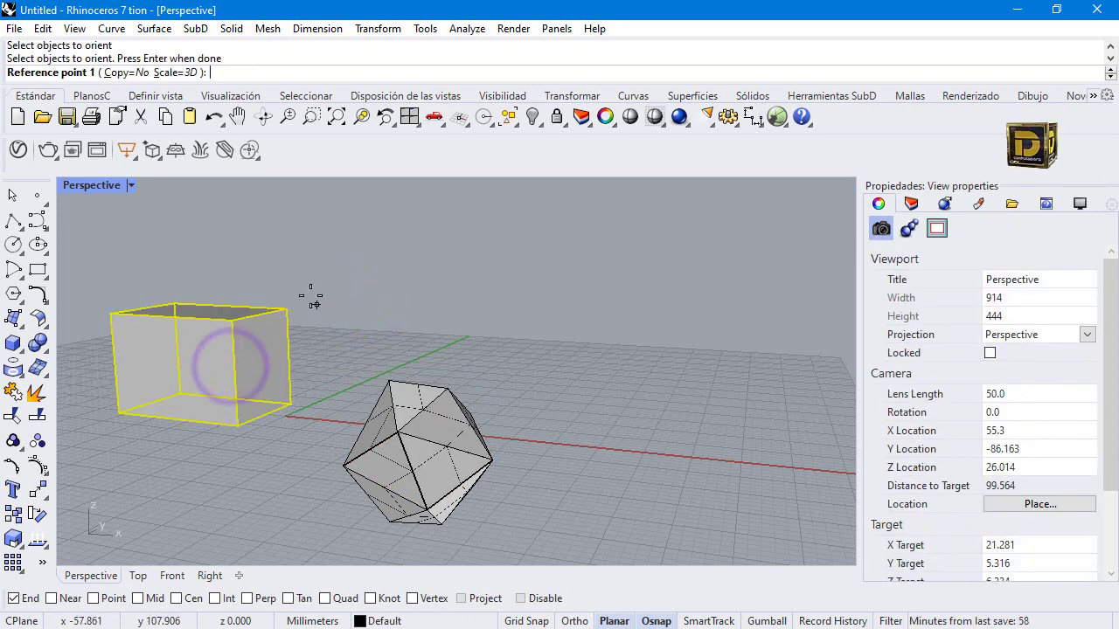
click(166, 74)
click(76, 72)
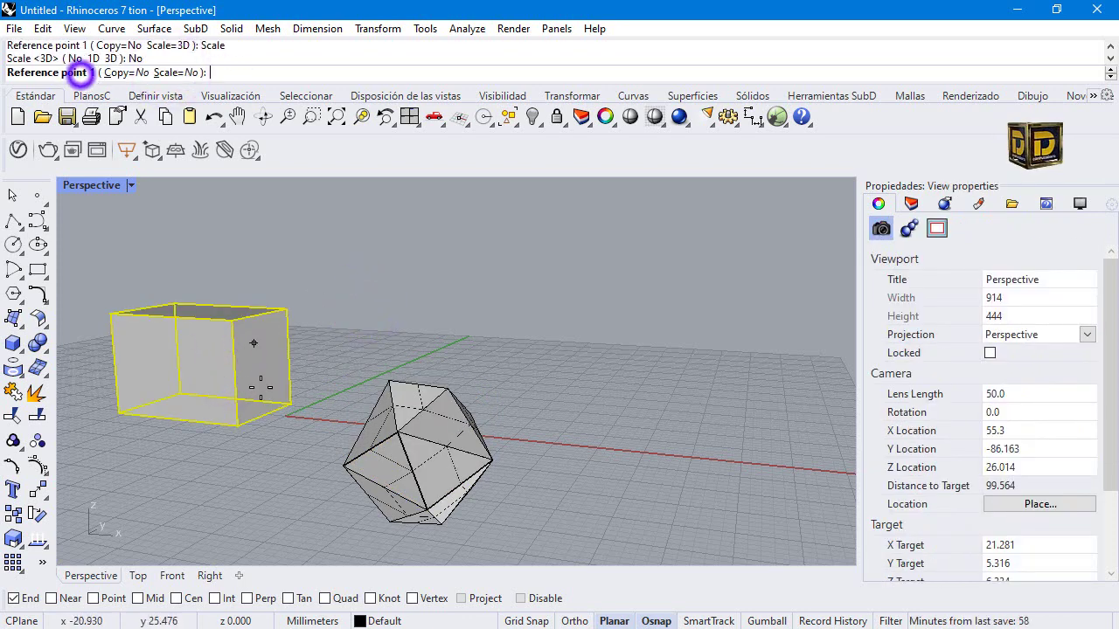
click(238, 426)
click(231, 320)
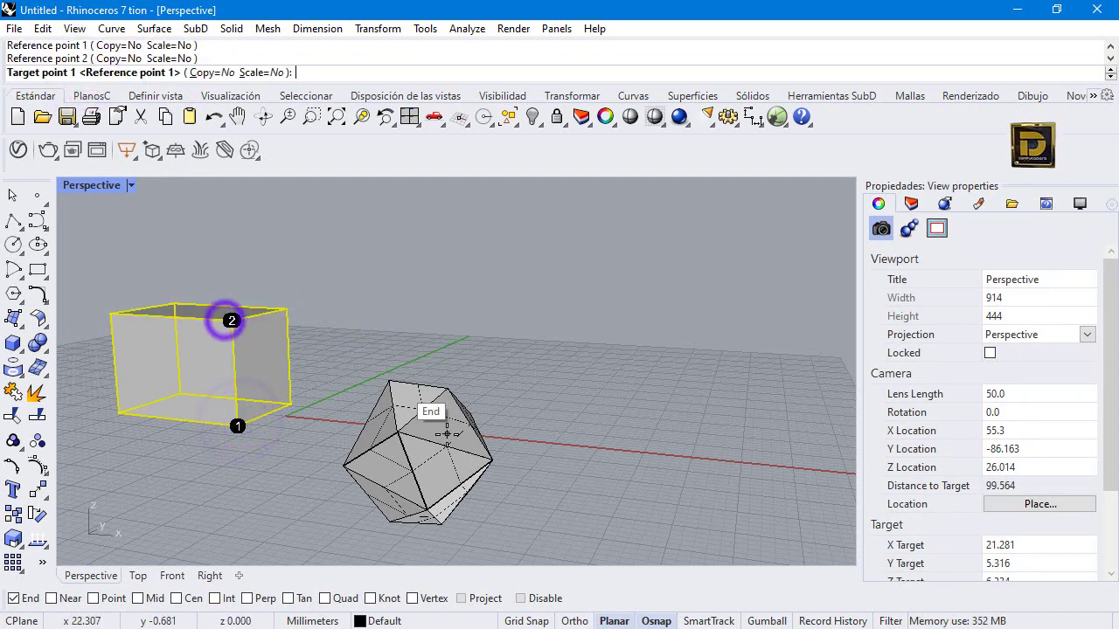
Step: Set Copy=Yes, place two unscaled box copies along different polyhedron edges, and finish Orient
click(205, 72)
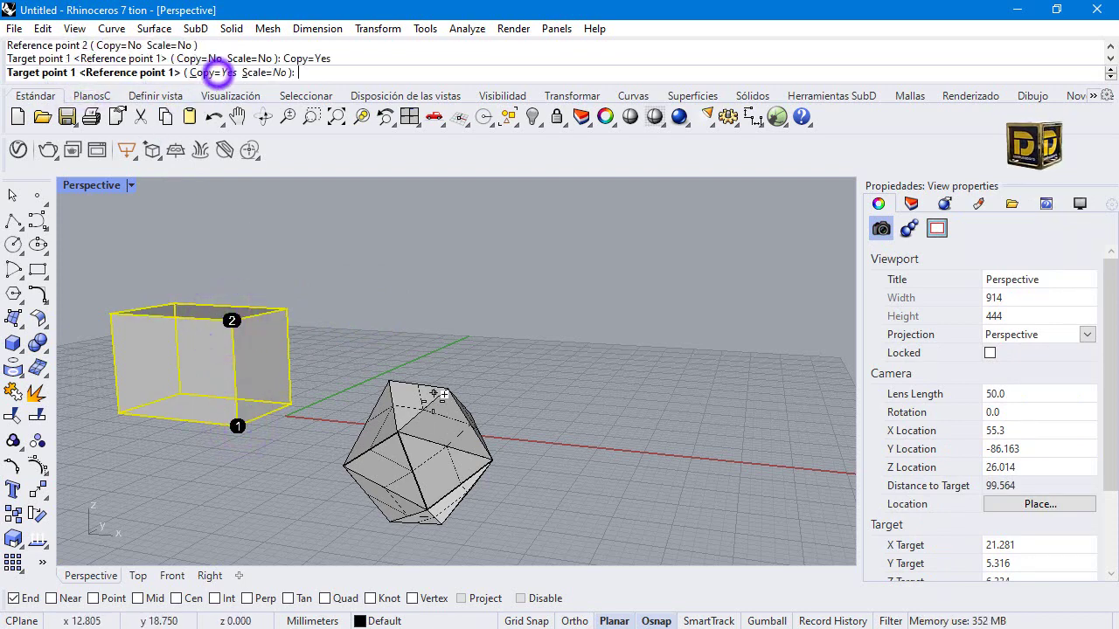
click(398, 430)
click(451, 378)
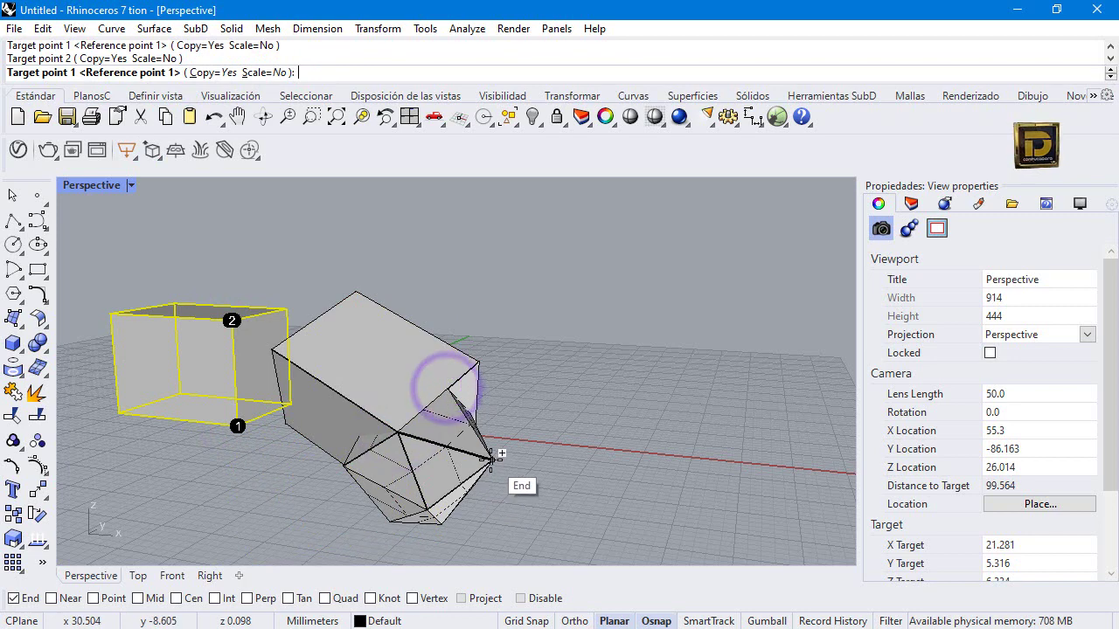
click(492, 461)
click(434, 495)
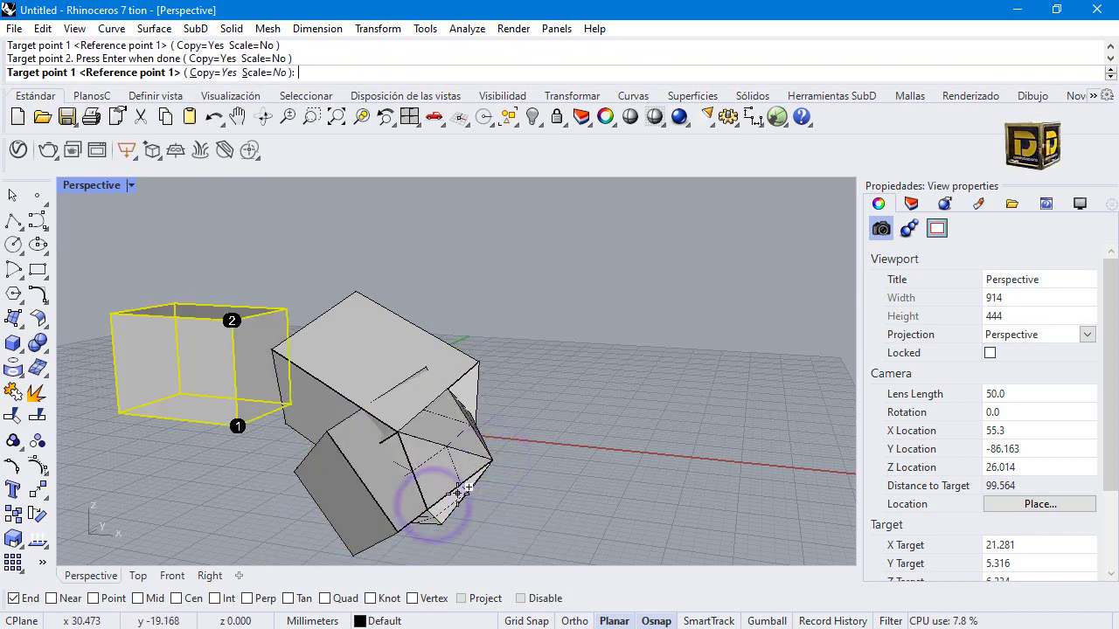
click(458, 494)
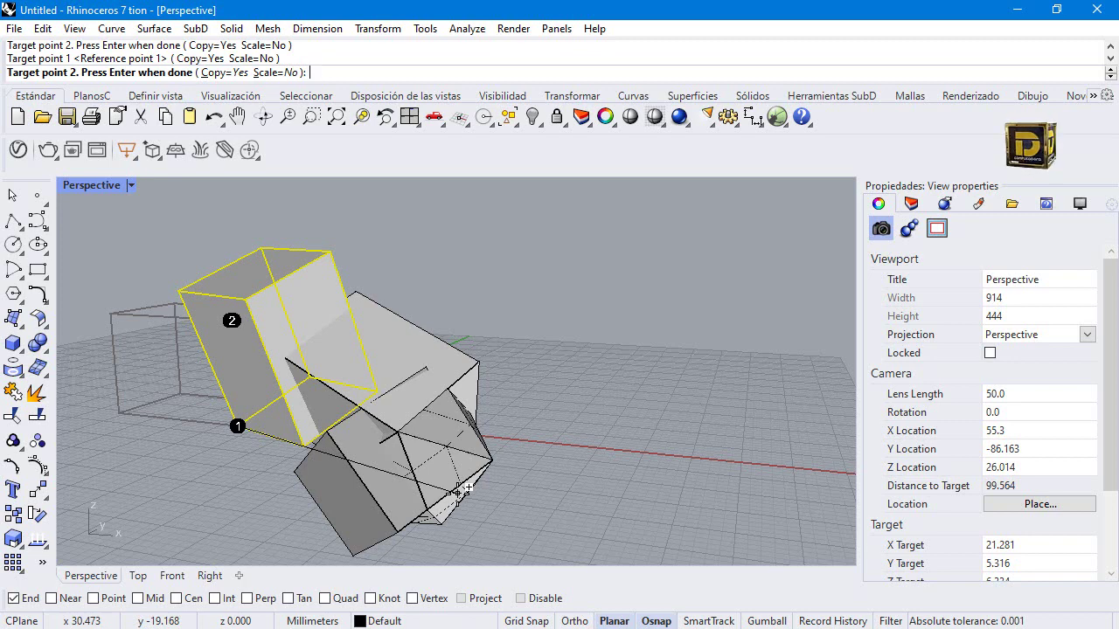
key(Return)
Step: Delete the two unscaled box copies from the polyhedron, keeping the original box
right_click(526, 357)
right_drag(526, 356, 485, 385)
click(462, 374)
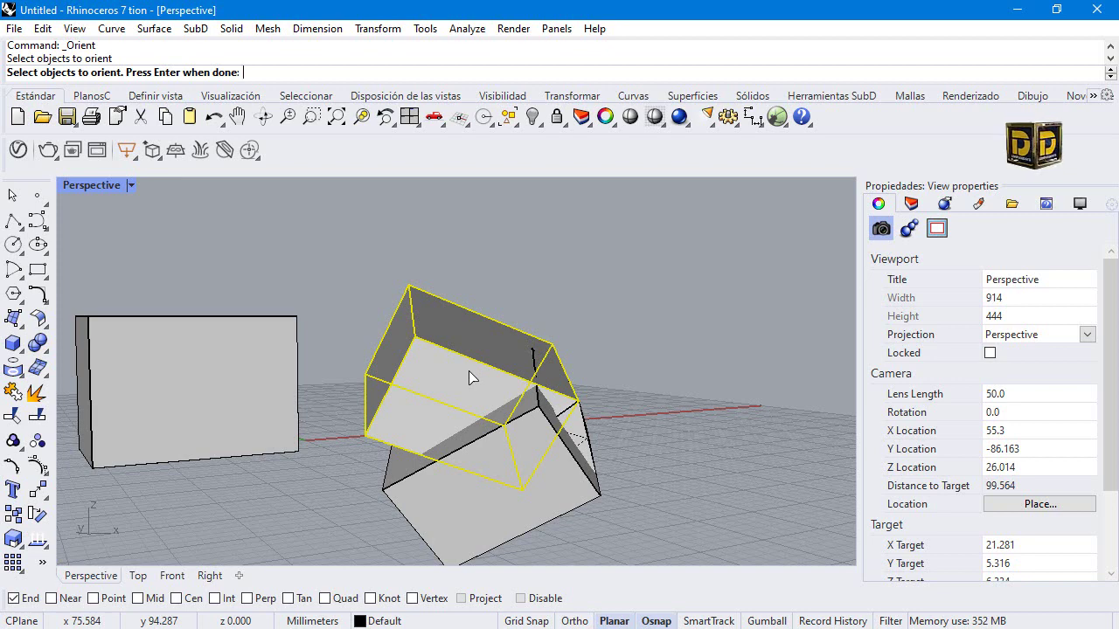
key(Escape)
click(407, 393)
key(Delete)
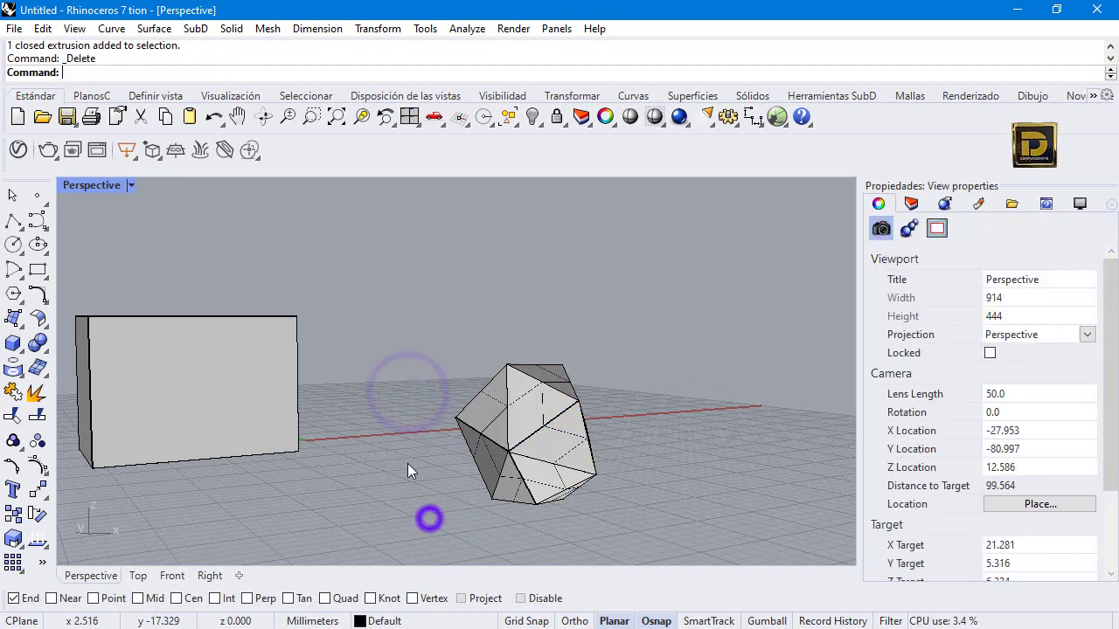
Step: Move the original box from its front bottom corner nearest the polyhedron onto the polyhedron's front vertex
click(153, 350)
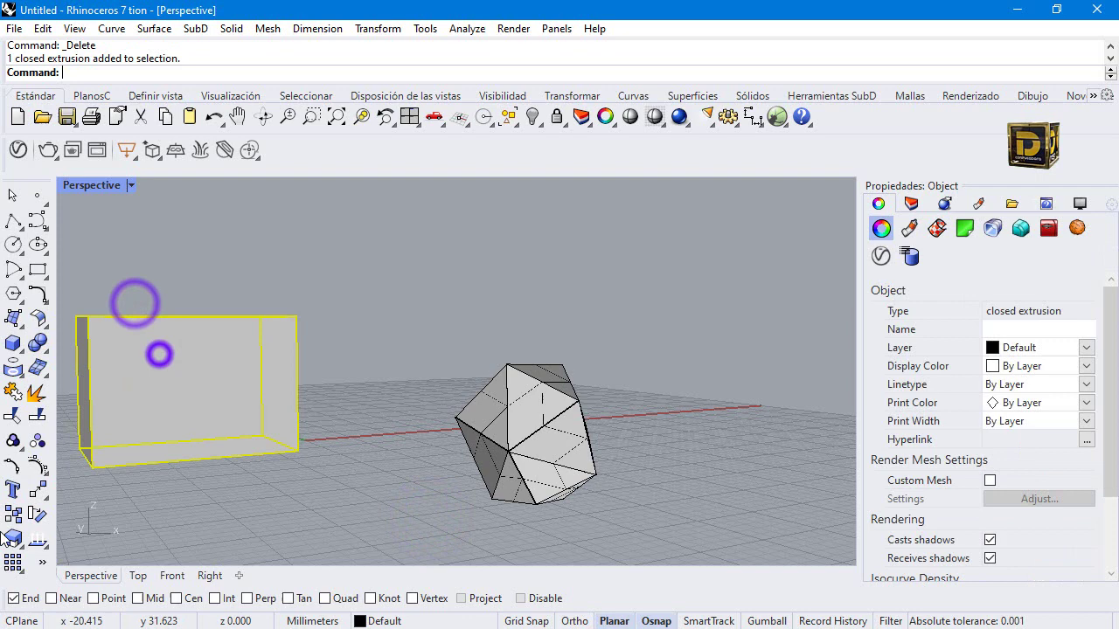
click(36, 492)
click(294, 450)
click(510, 450)
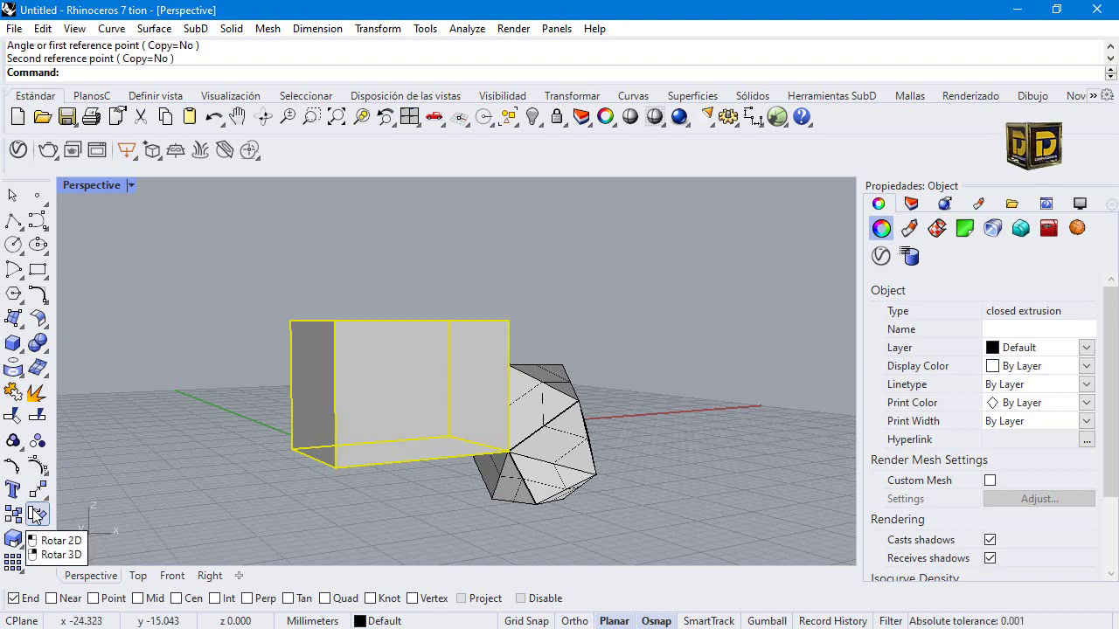
Step: Try to rotate the box about the vertex shared with the polyhedron, from the box's vertical edge toward a neighbouring polyhedron vertex
click(35, 513)
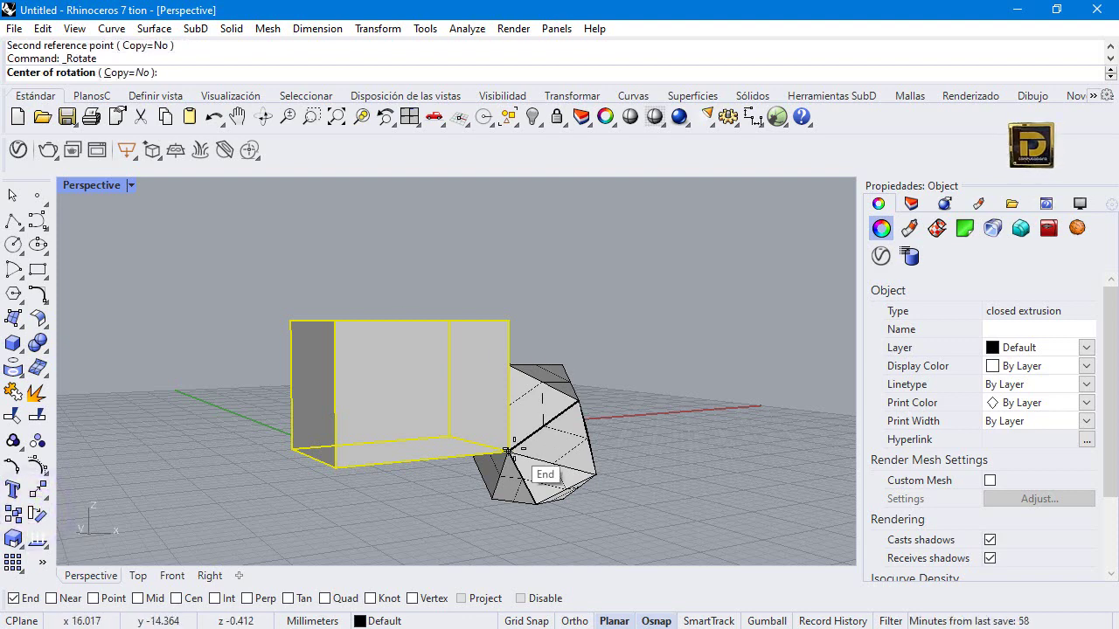
click(512, 450)
click(516, 320)
key(ctrl+m)
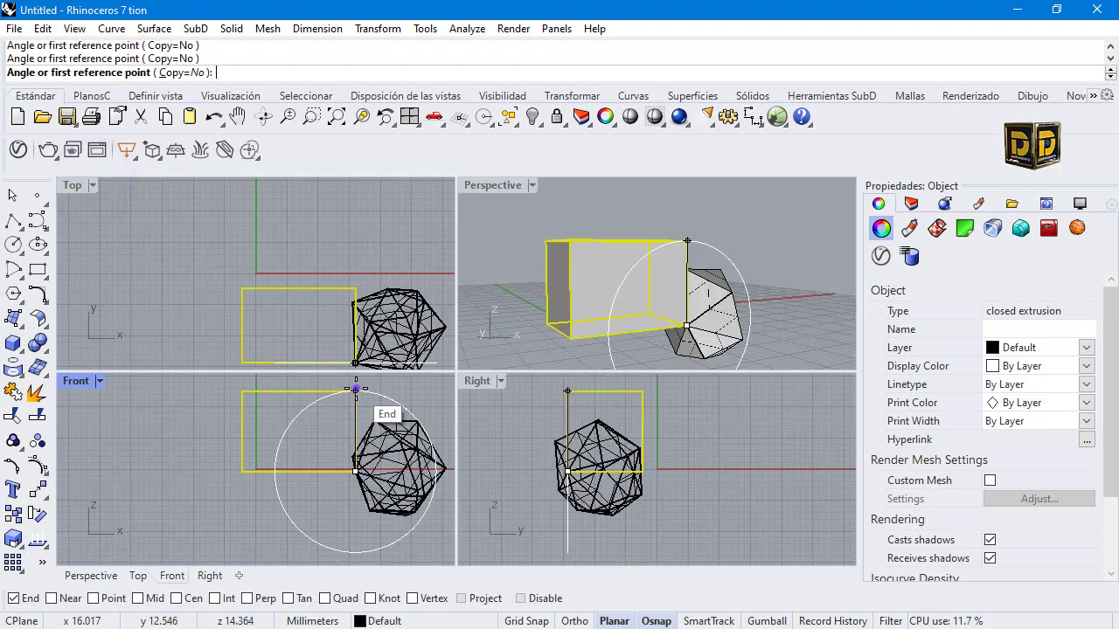
click(356, 391)
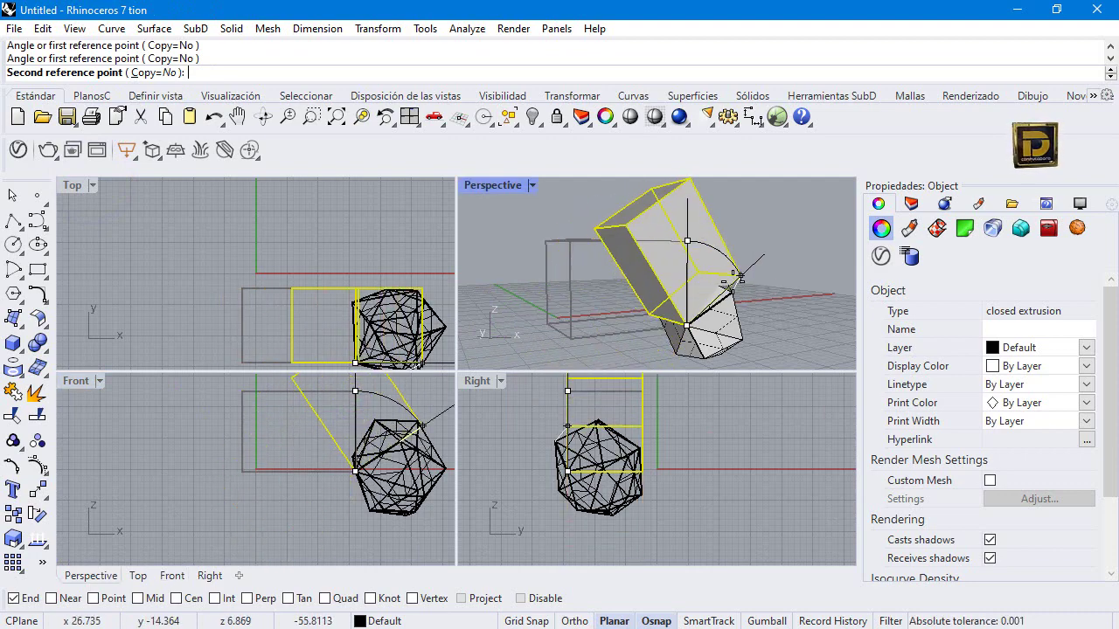
scroll(739, 276, up, 4)
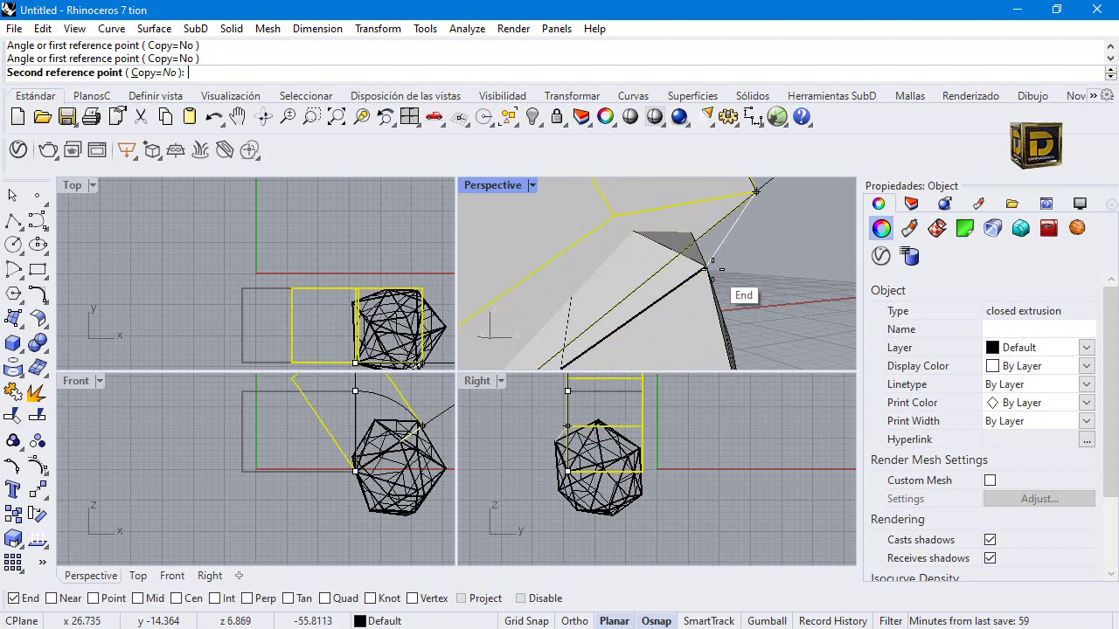
click(715, 266)
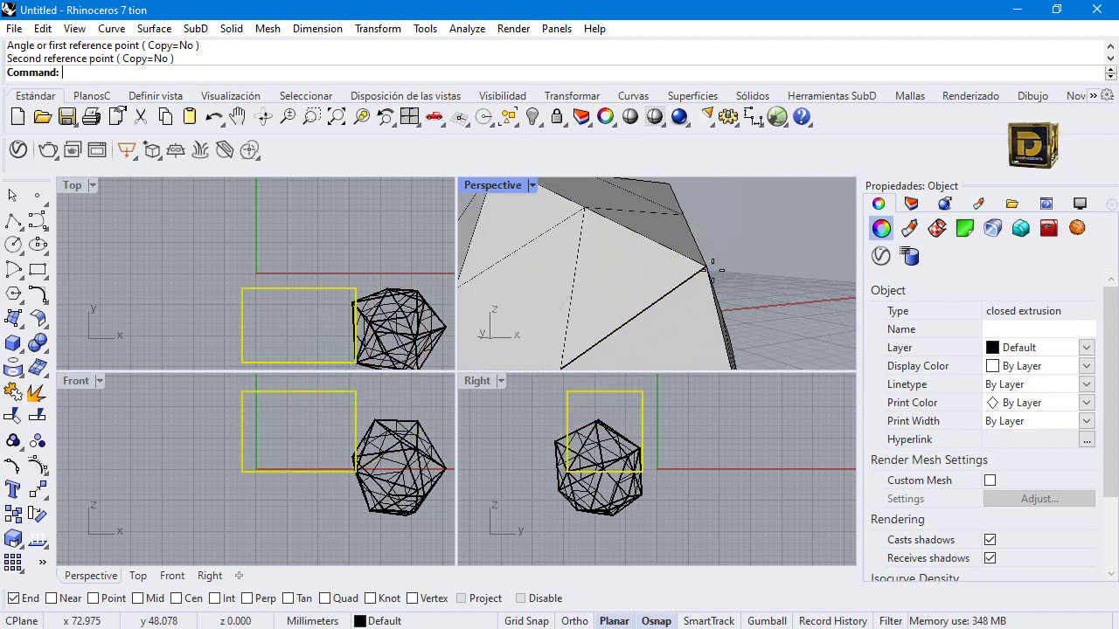
scroll(708, 258, down, 6)
click(704, 246)
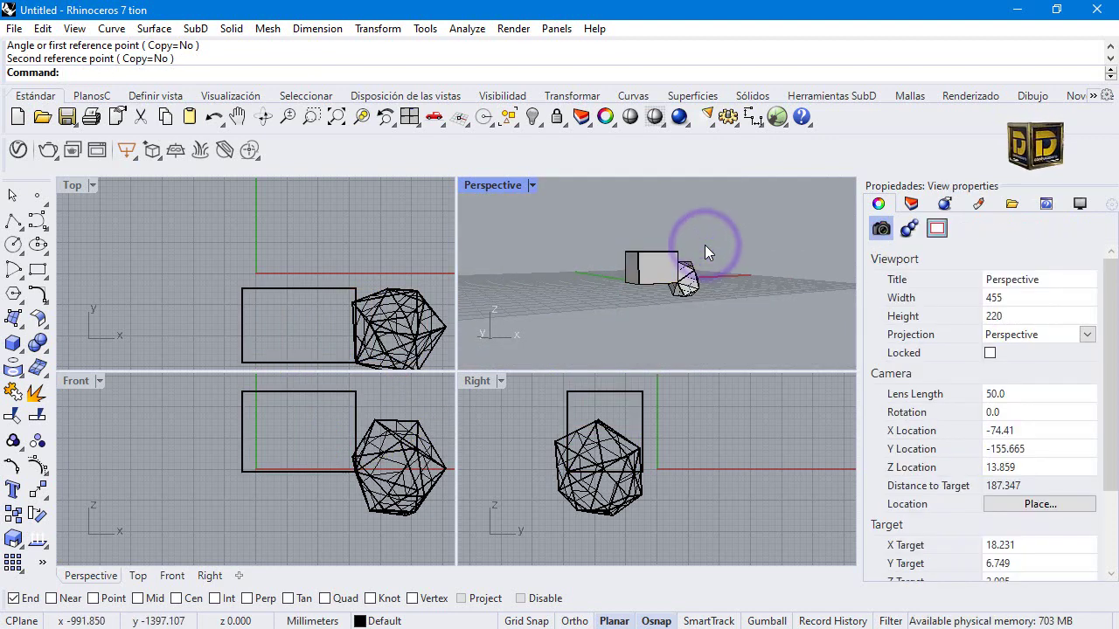